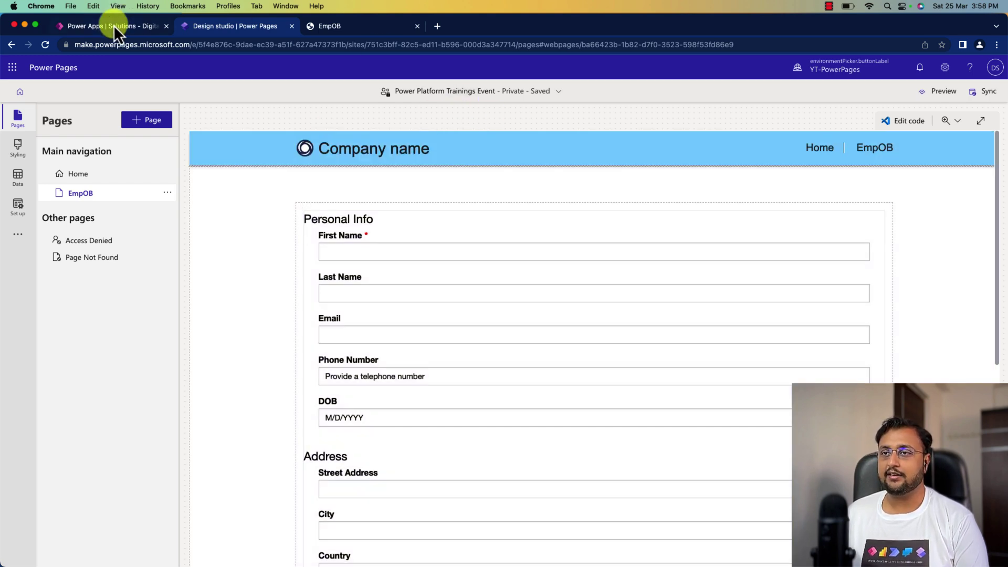
Step: Switch to Power Apps and create a new view named Employee GridView for the Employee table
left_click(113, 24)
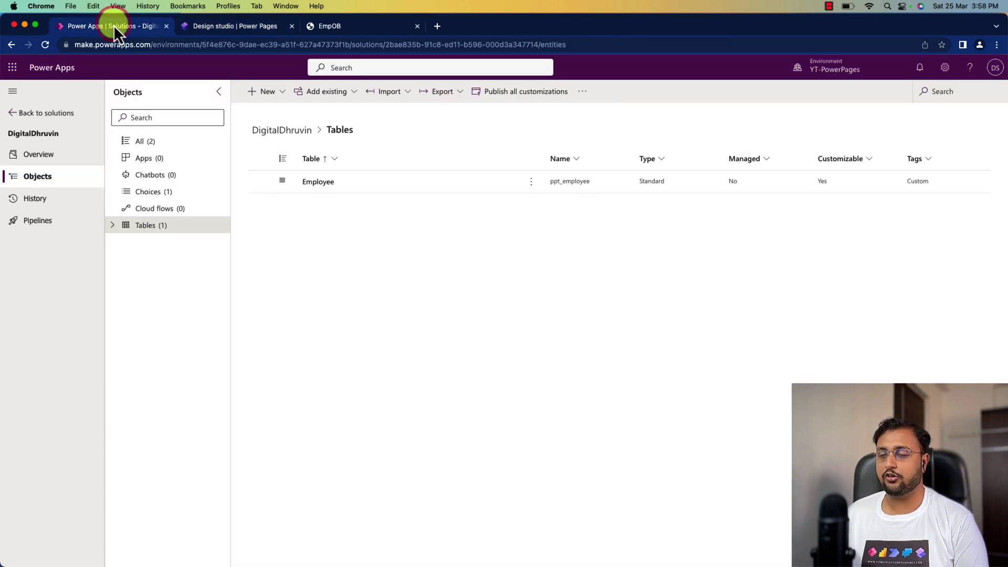
left_click(317, 182)
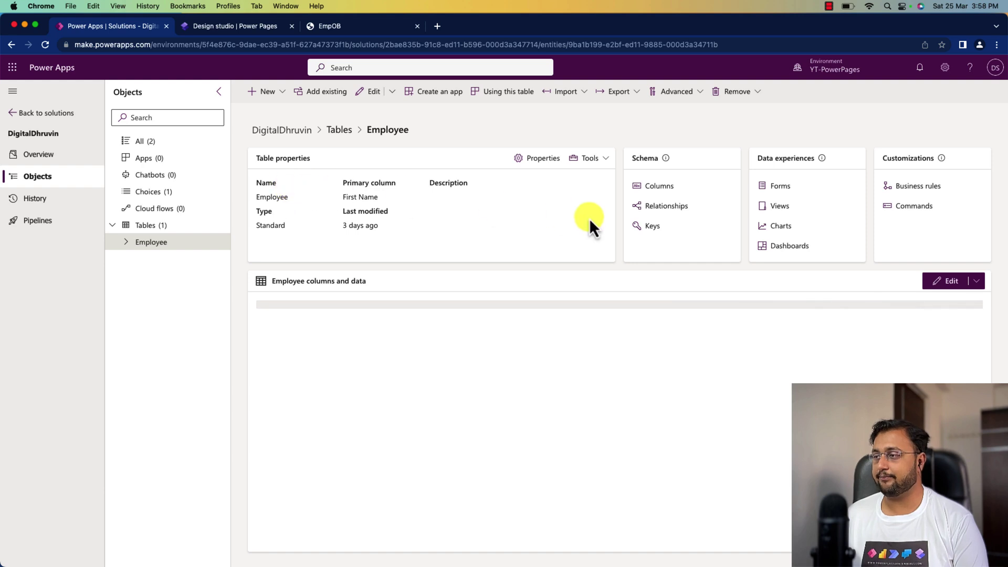
left_click(778, 206)
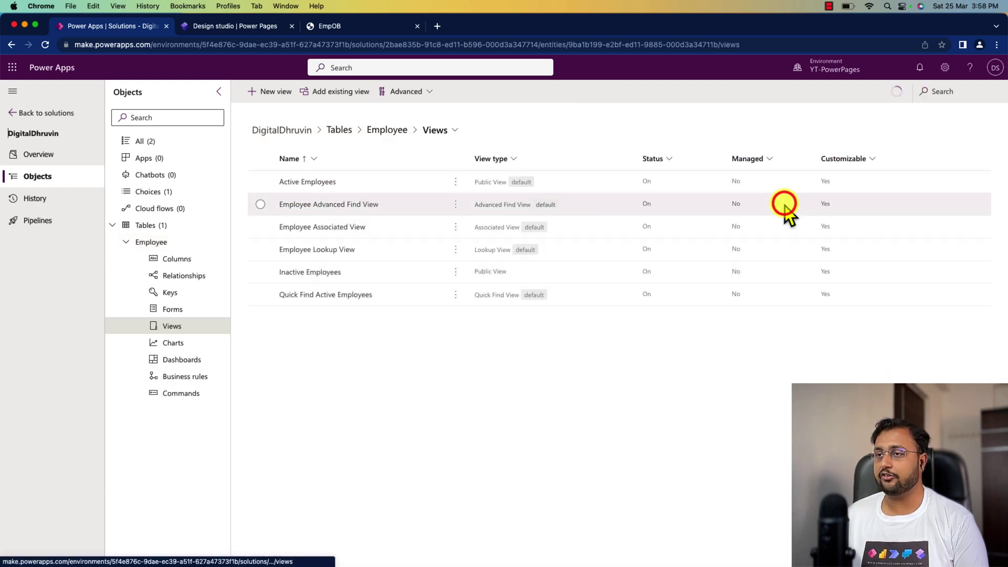
left_click(273, 95)
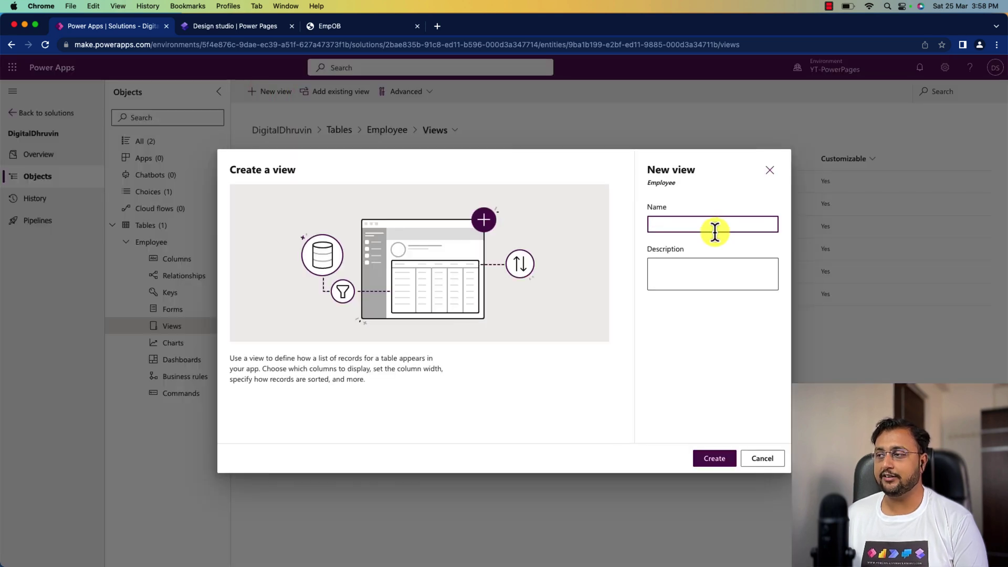
type("Employee GridView")
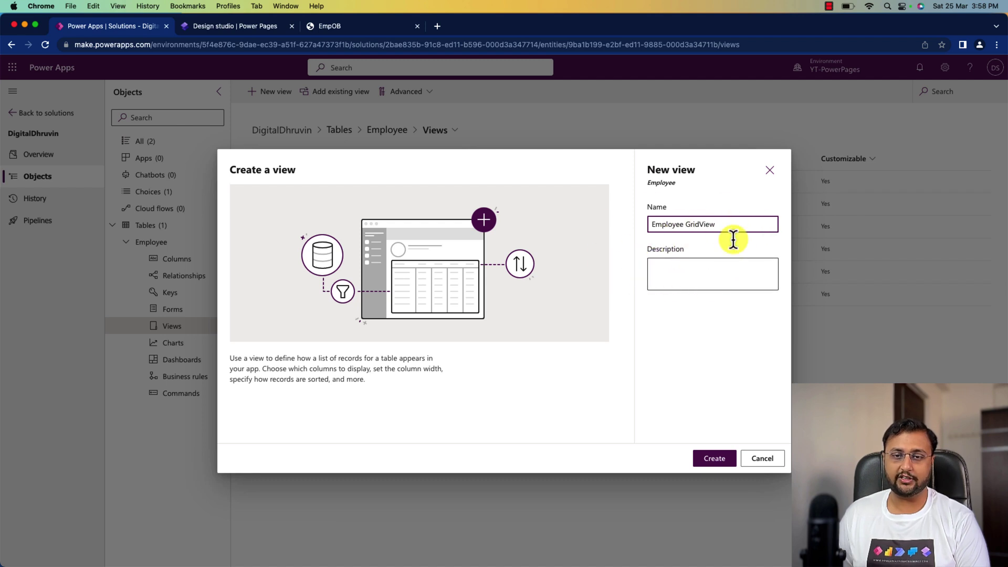
left_click(716, 460)
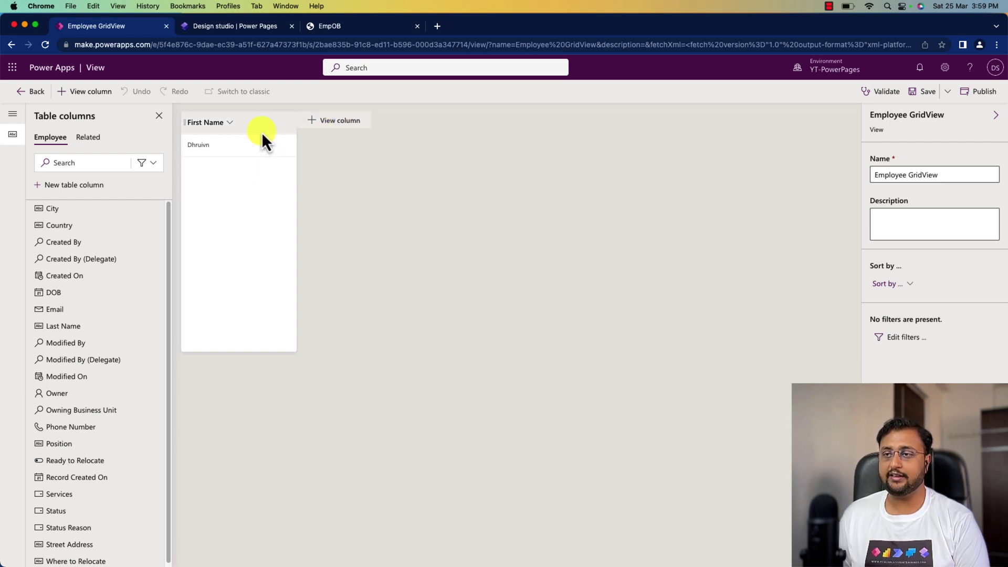
Step: Add the Last Name, Email, Position, DOB and Phone Number columns to the view and publish it
left_click(87, 326)
left_click(82, 309)
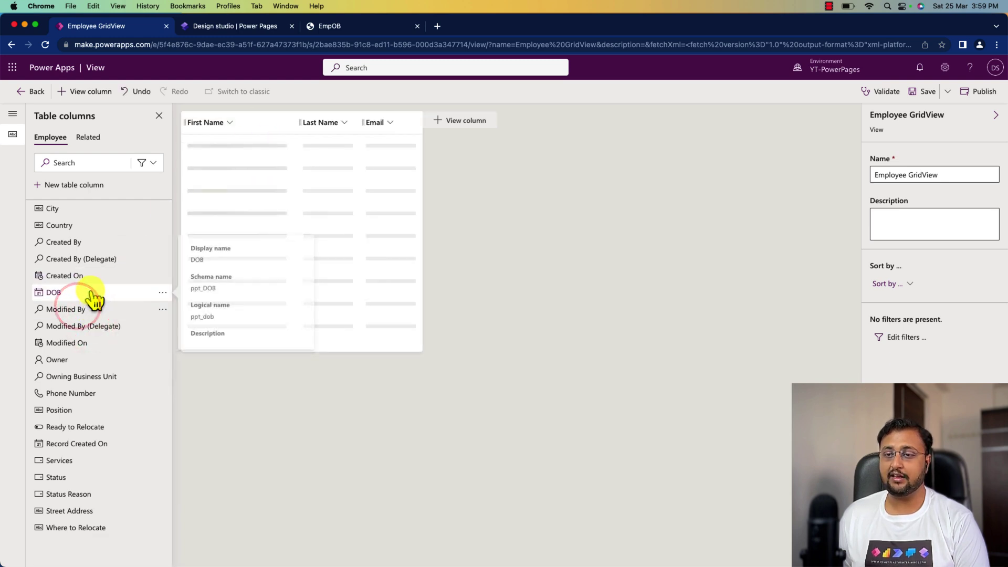
left_click(84, 410)
left_click(84, 293)
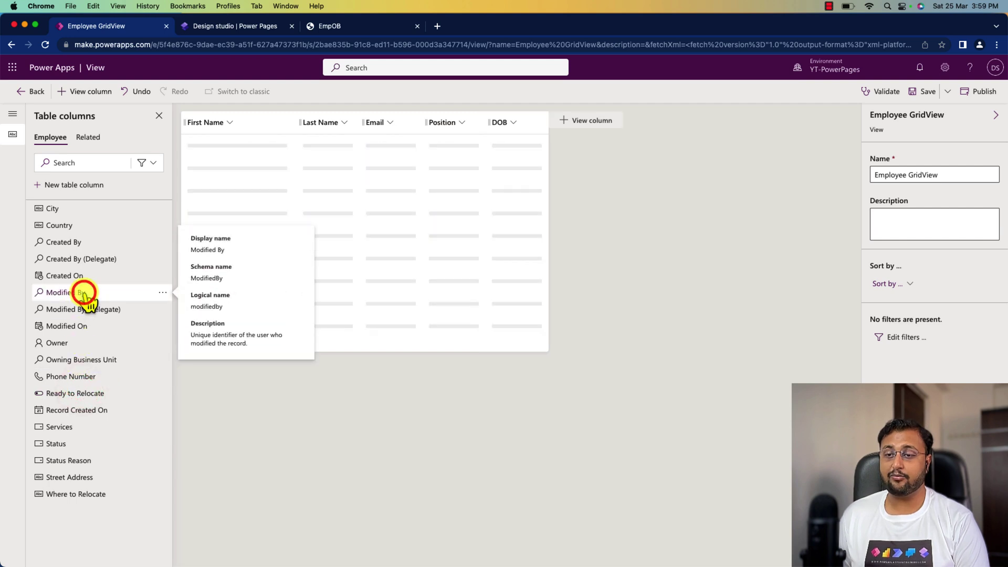
left_click(96, 378)
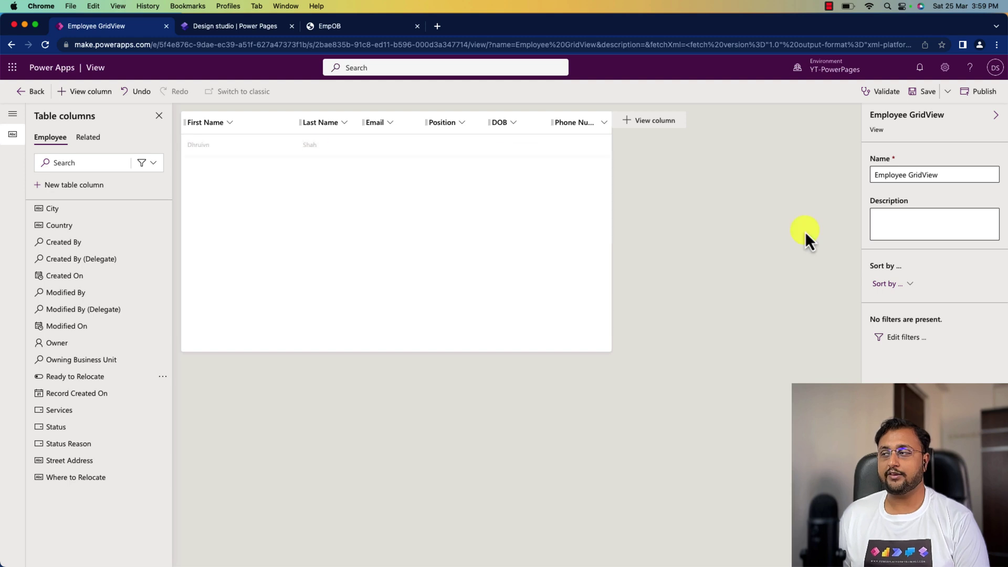
left_click(984, 98)
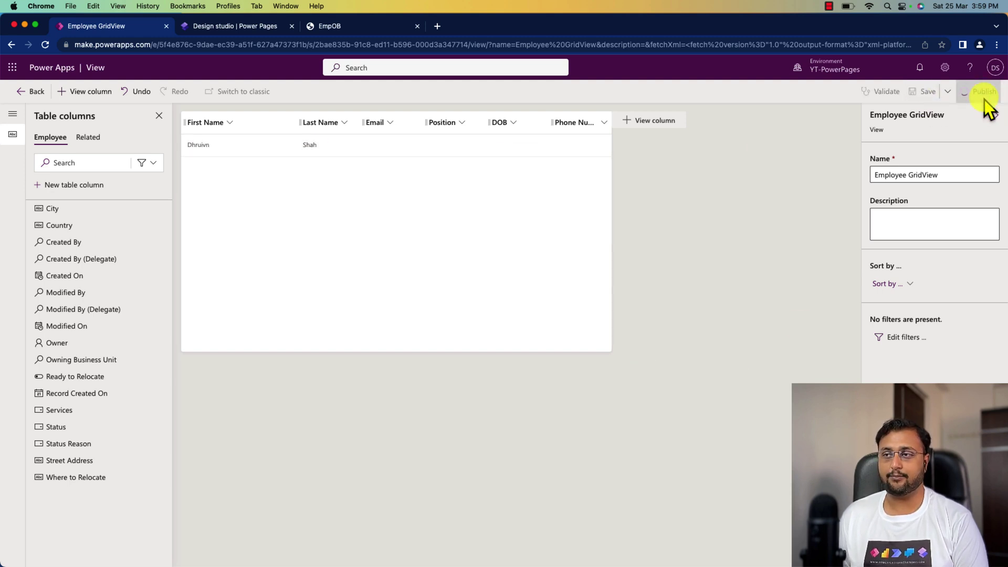
Step: Switch to the Power Pages design studio and add a blank page named Employees, excluded from the main navigation
left_click(231, 26)
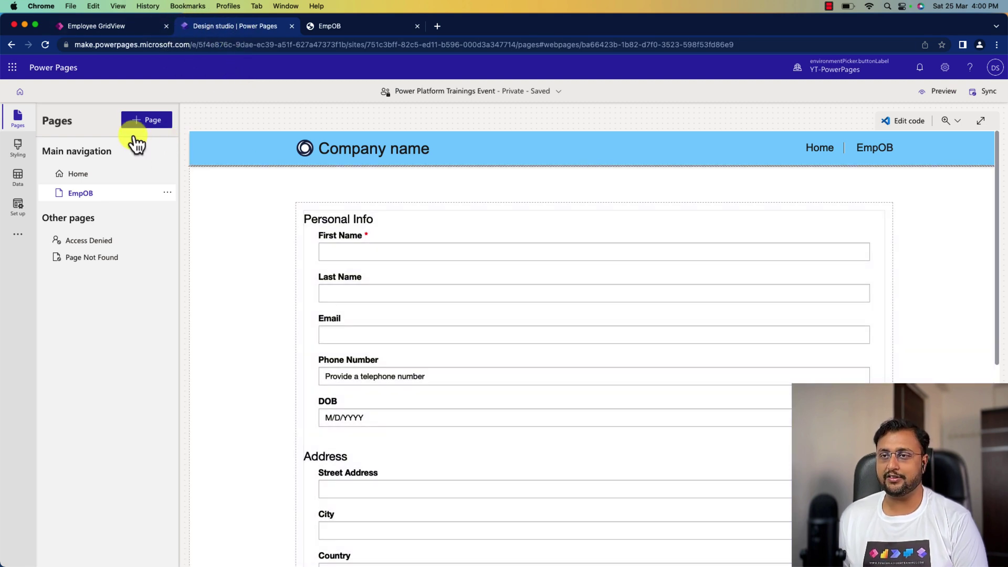
left_click(142, 120)
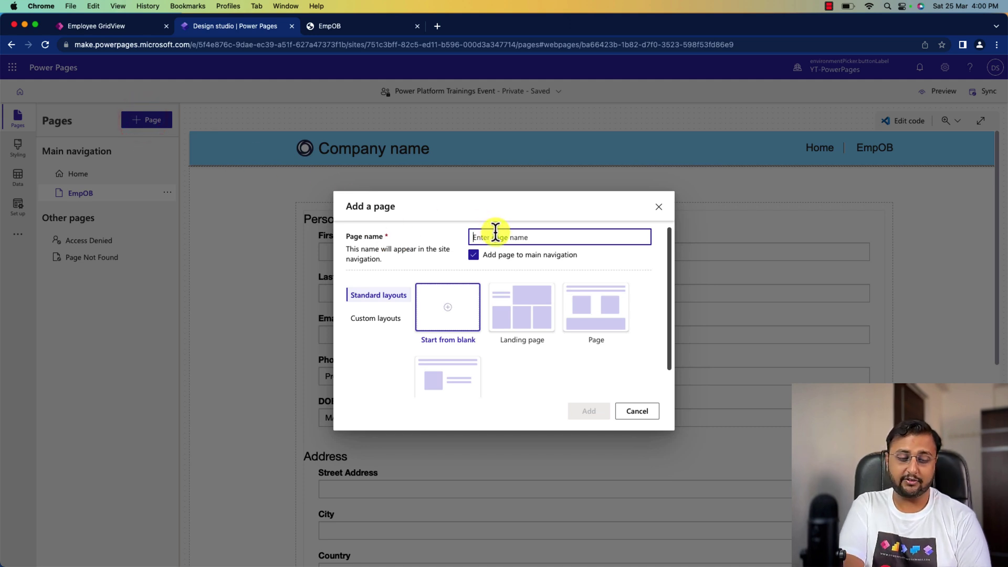
type("Employees")
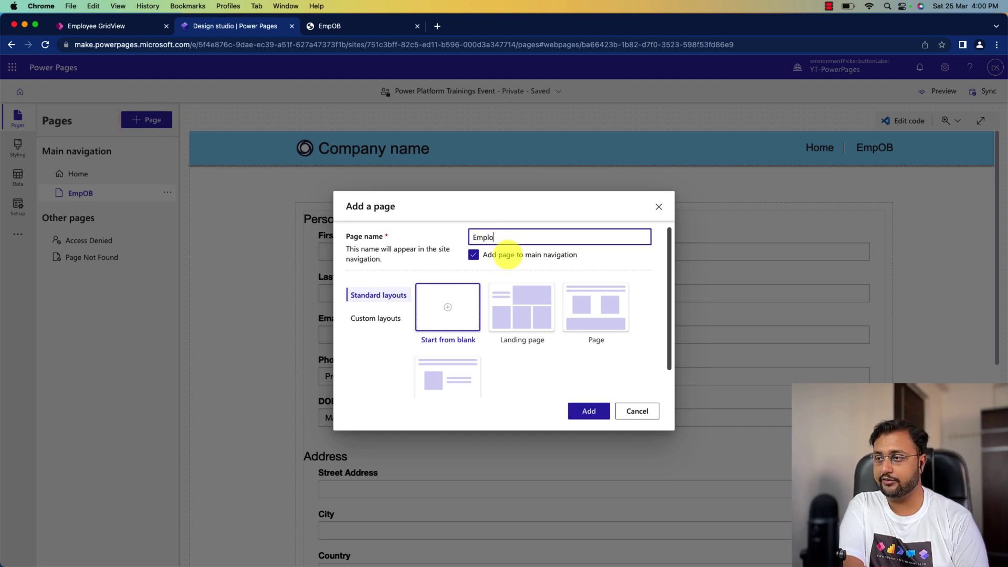
left_click(498, 258)
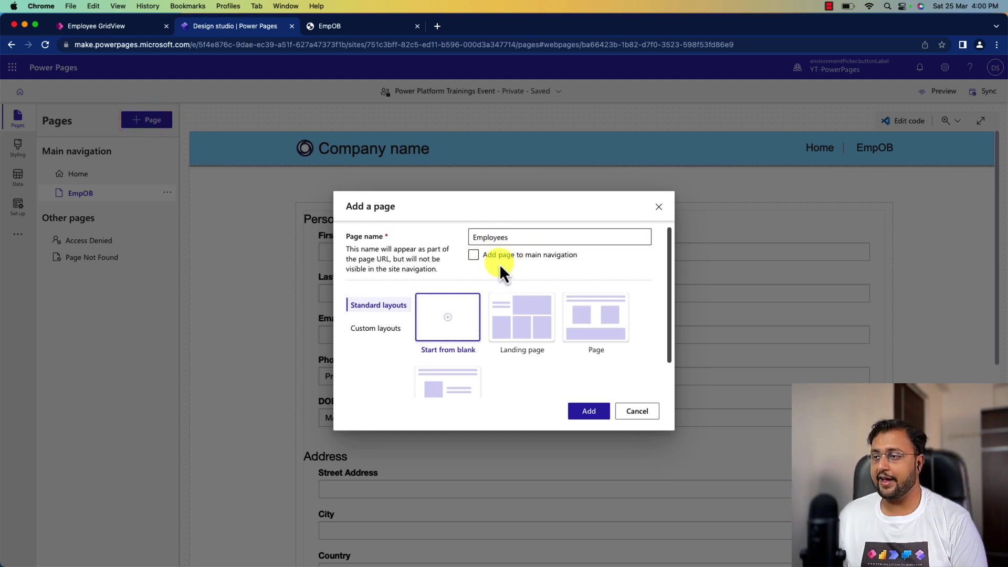
left_click(588, 411)
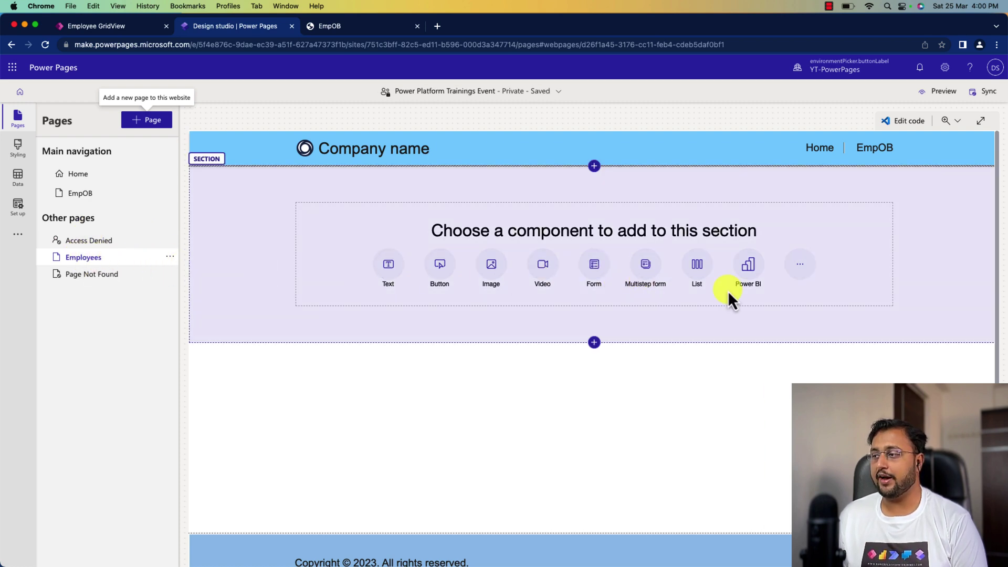
Step: Add a list based on the Employee table and the Employee GridView data view to the page, and preview the site
left_click(697, 265)
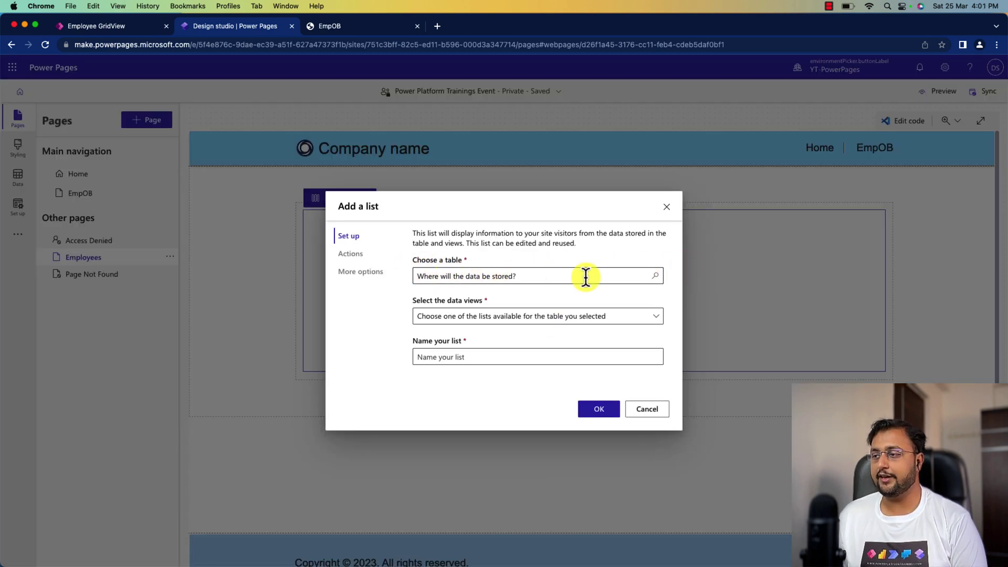
left_click(654, 276)
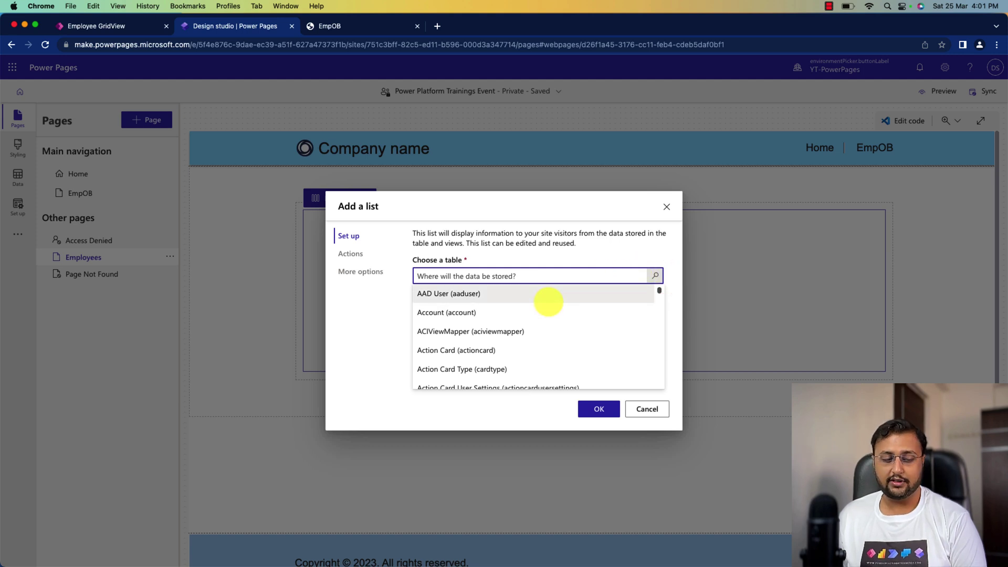
type("employ")
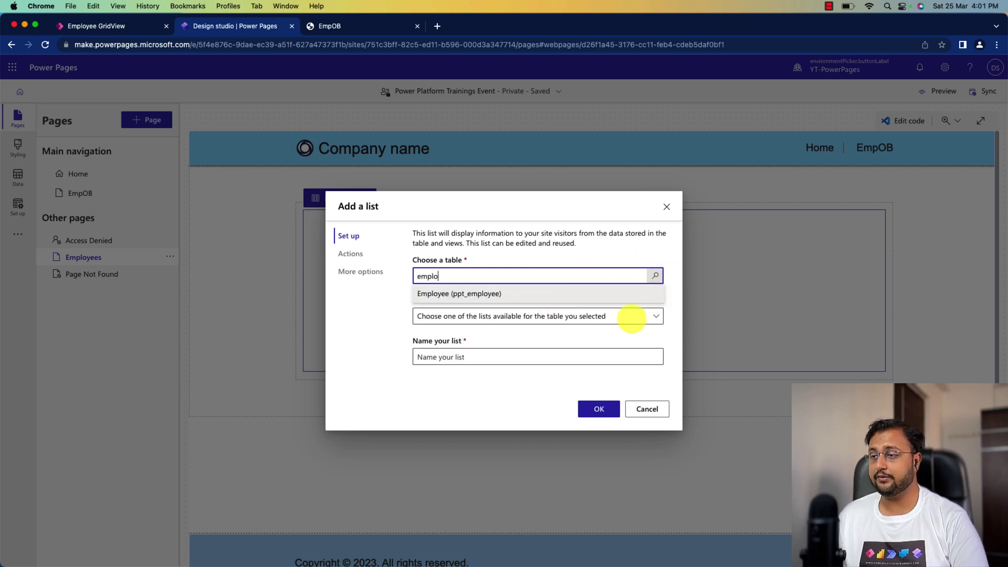
key("Return")
left_click(657, 319)
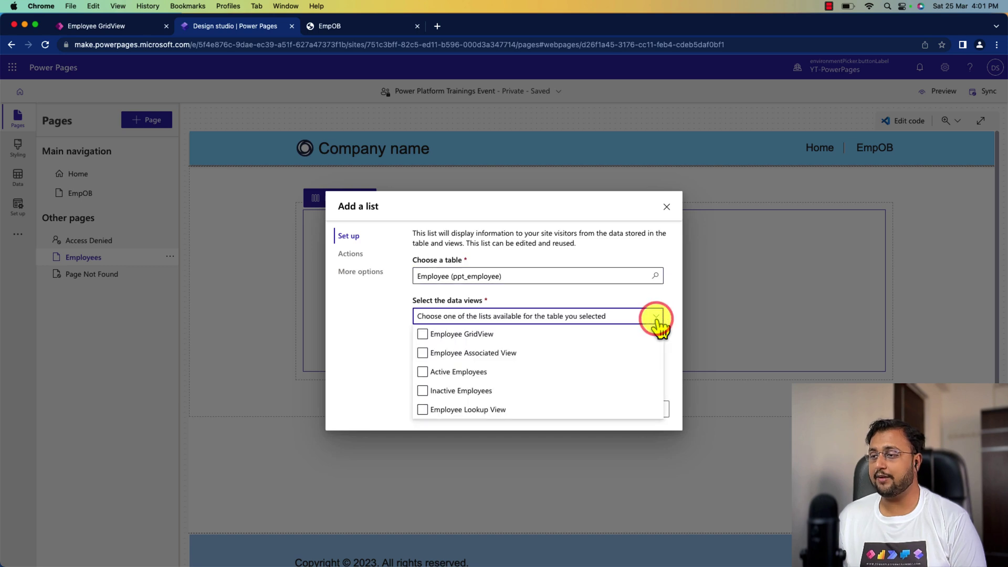
left_click(422, 334)
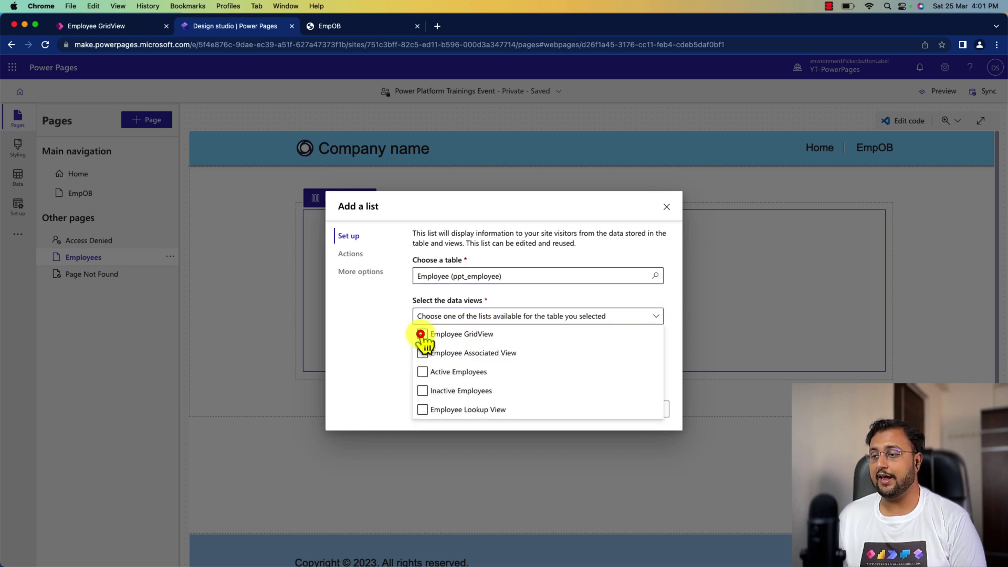
left_click(392, 310)
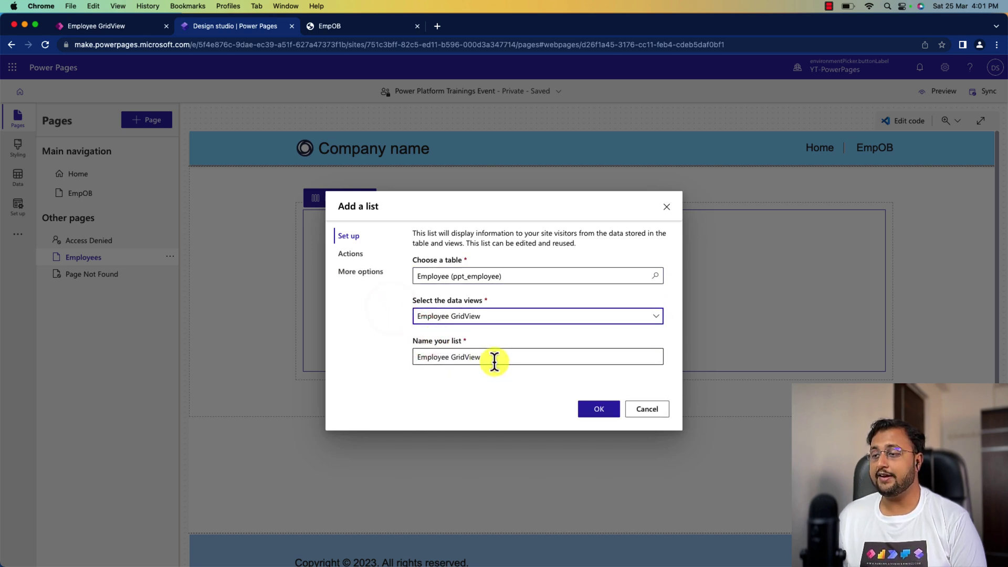
left_click(592, 407)
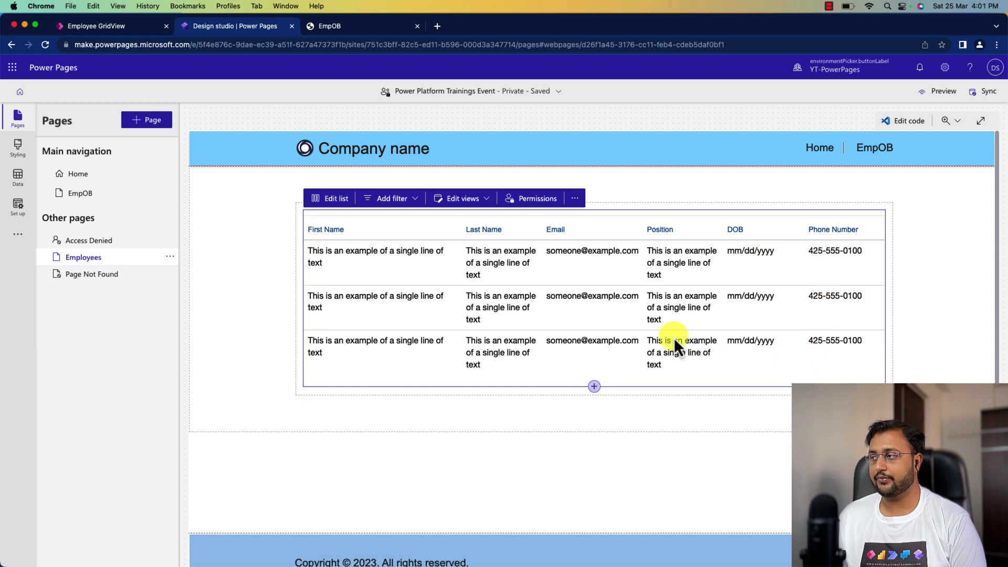
left_click(941, 95)
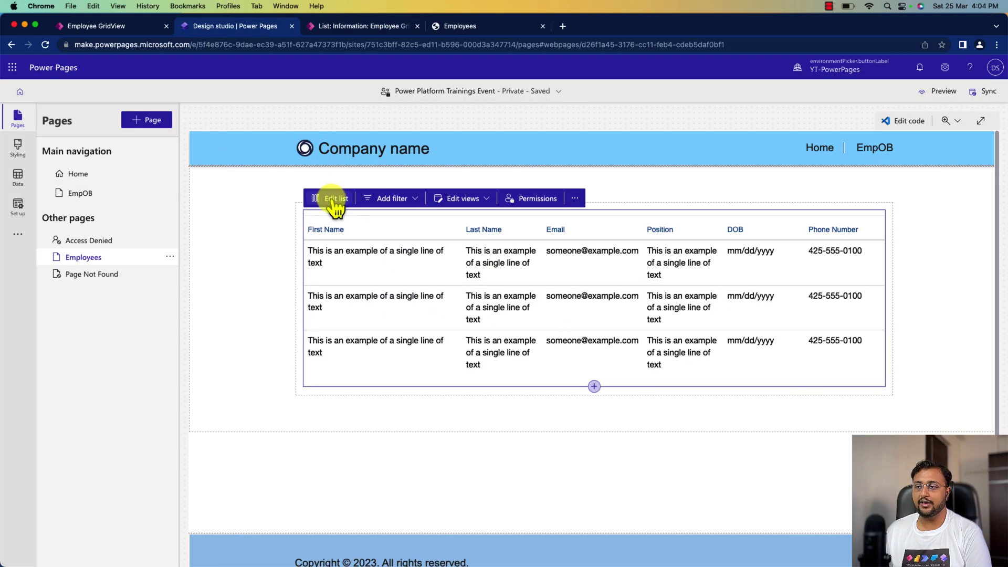
Step: Open the settings of the employee list and review its available list actions and row actions
left_click(332, 199)
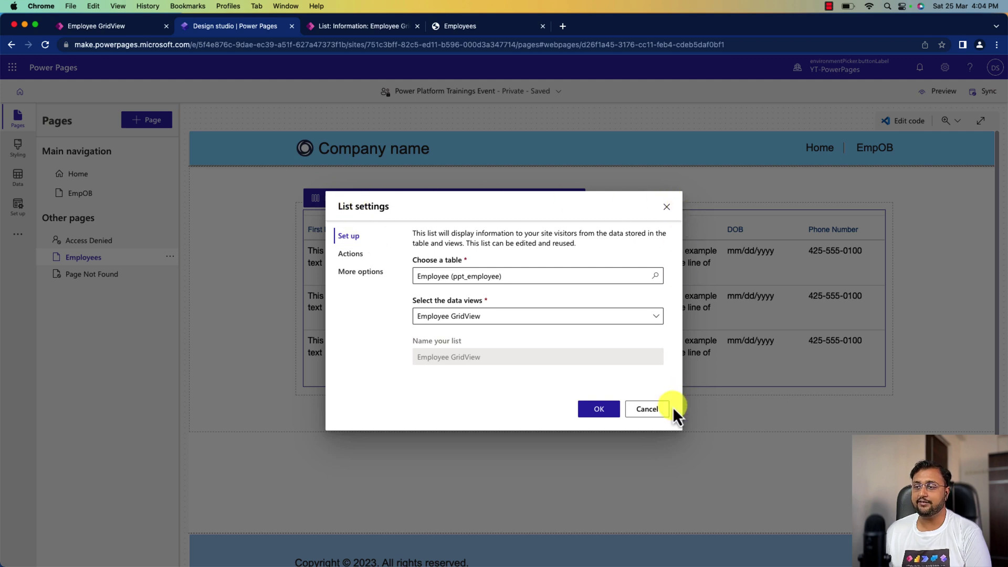
left_click(351, 254)
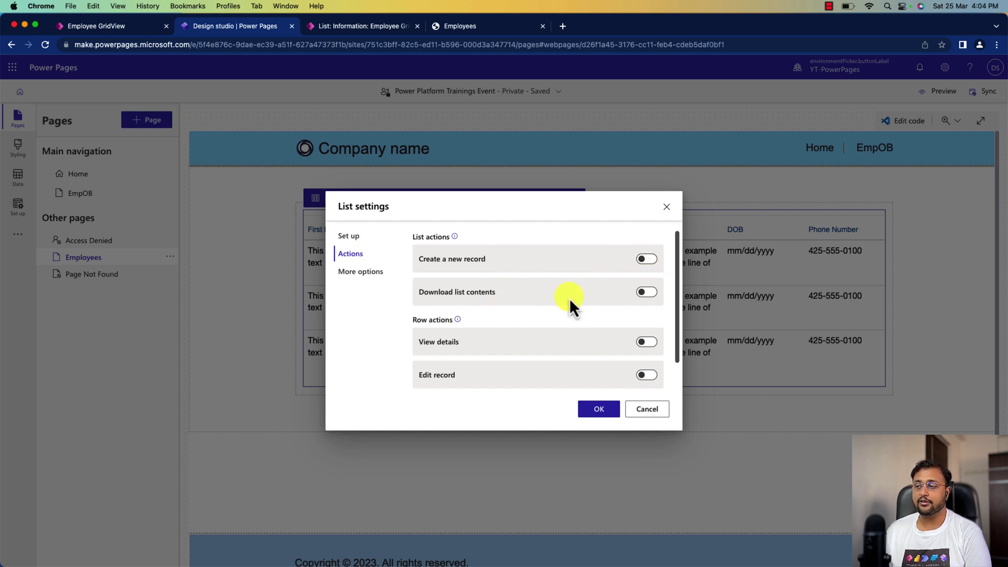
scroll(549, 316, "down", 1)
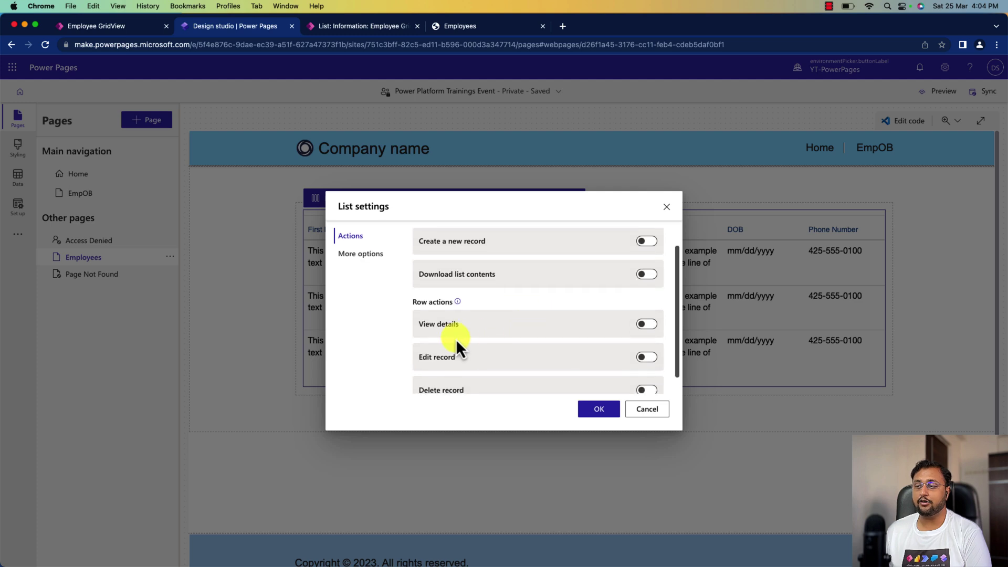
scroll(456, 337, "down", 1)
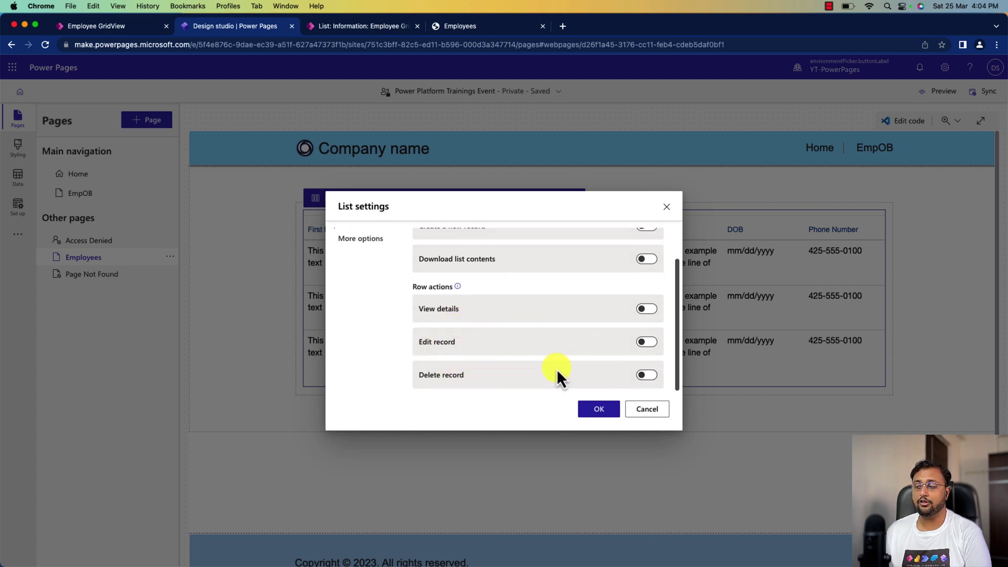
scroll(572, 381, "up", 1)
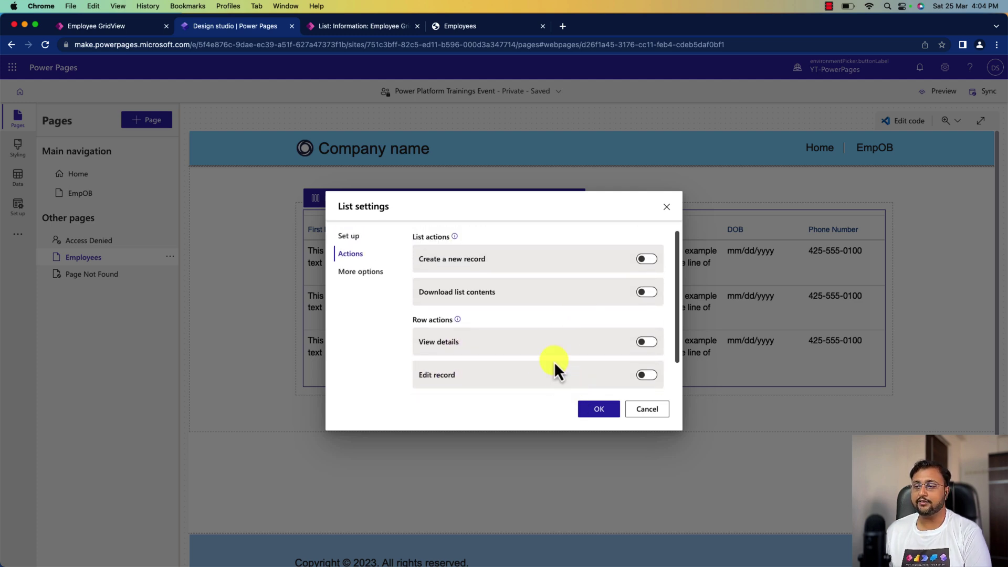
Step: Try enabling search for the employee list in its additional settings
left_click(360, 274)
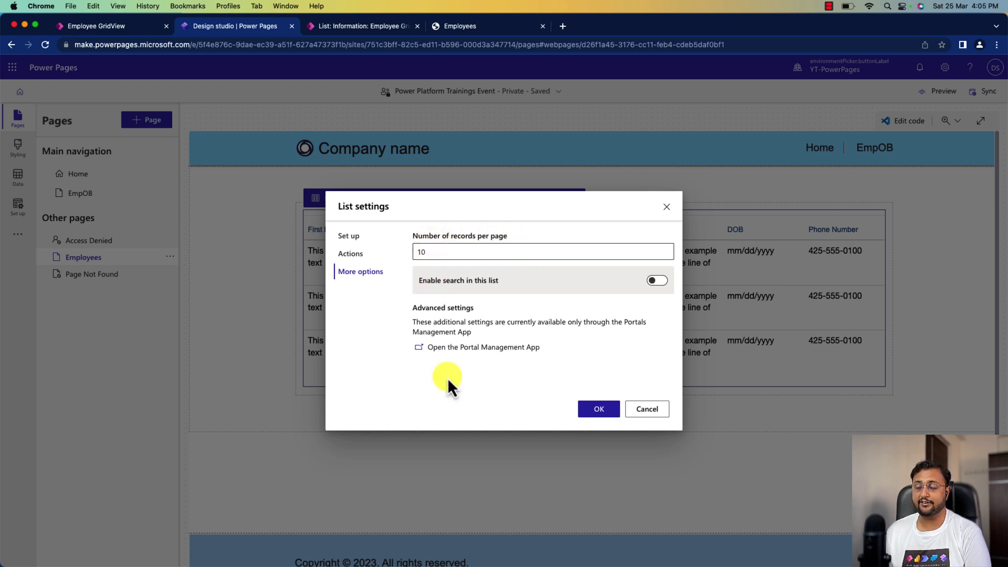
left_click(656, 280)
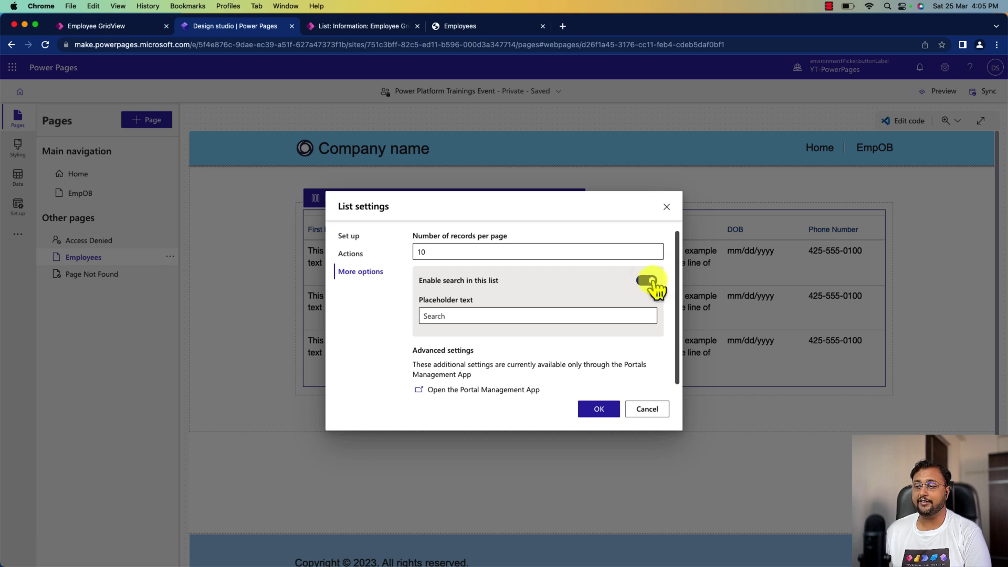
left_click(651, 281)
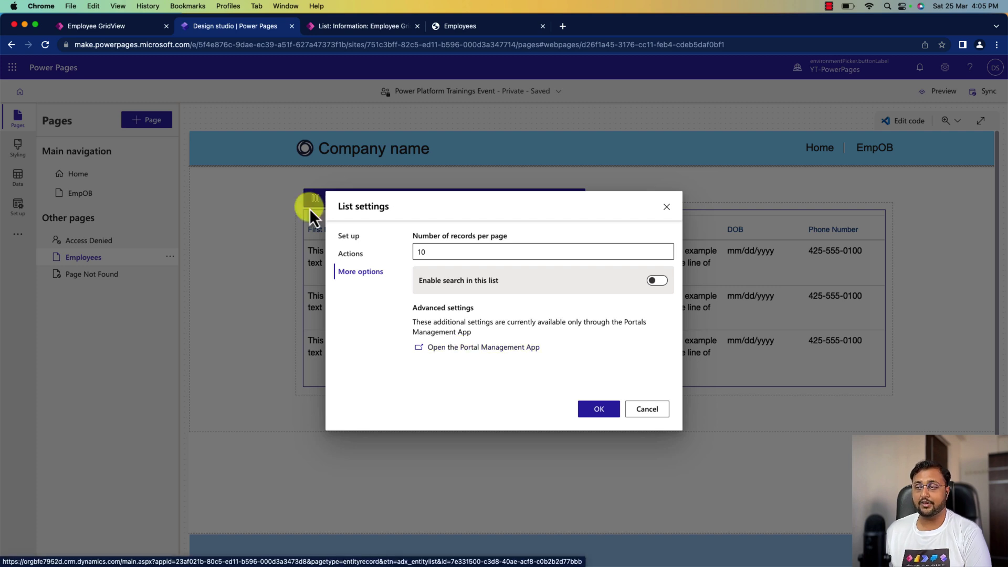
Step: Open the Employee GridView list in the Portal Management app and show its custom JavaScript and grid configuration options
left_click(351, 253)
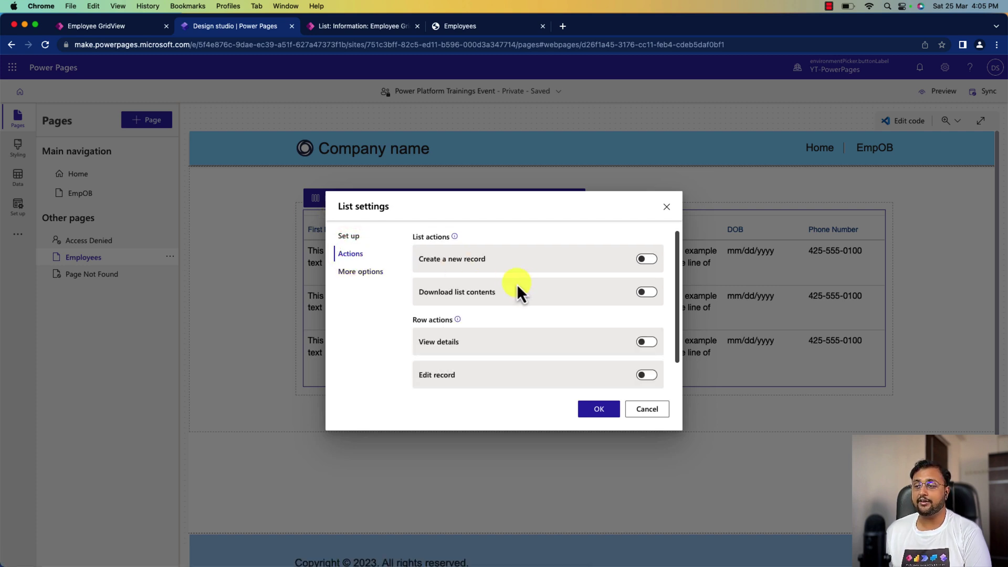
left_click(361, 275)
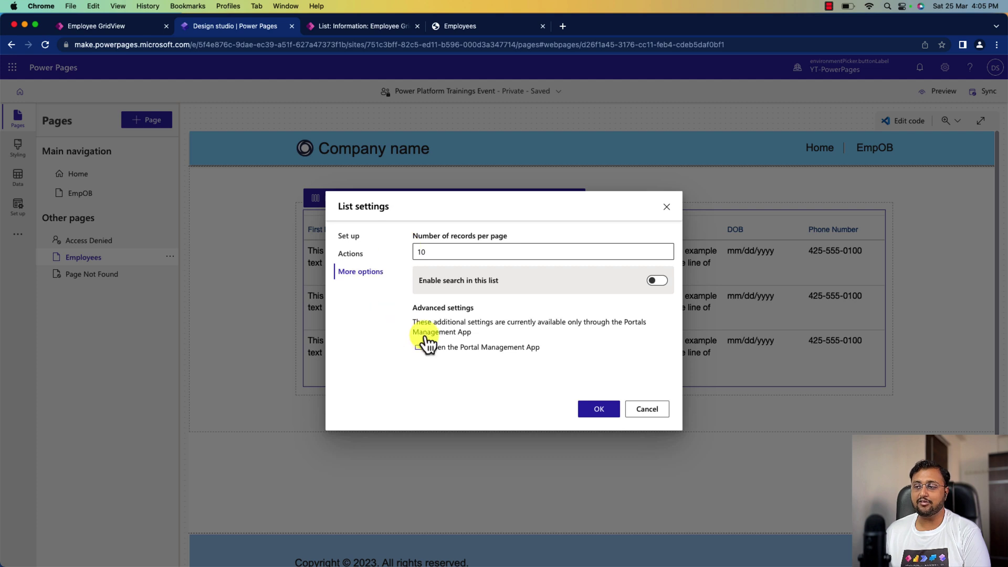
left_click(486, 349)
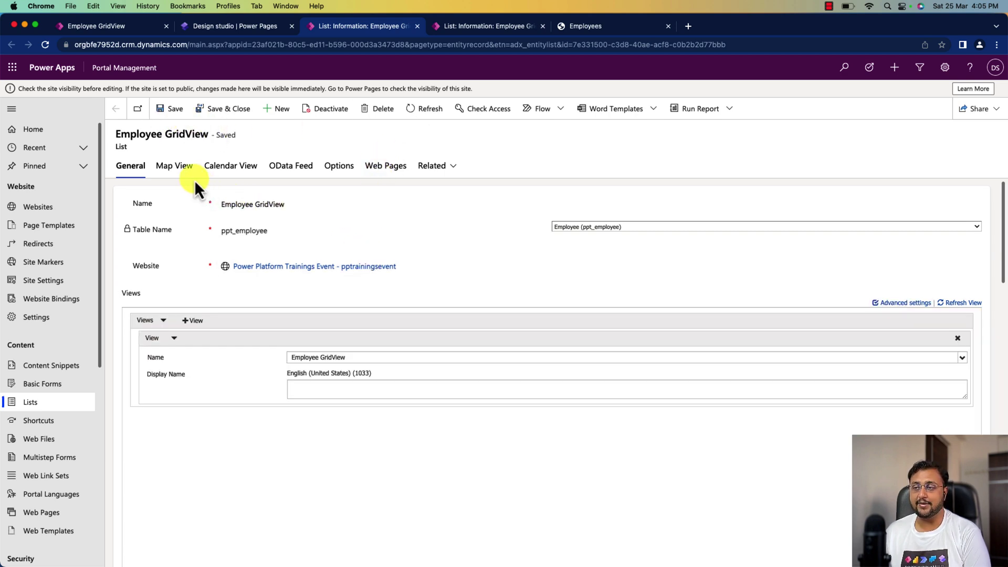
left_click(342, 168)
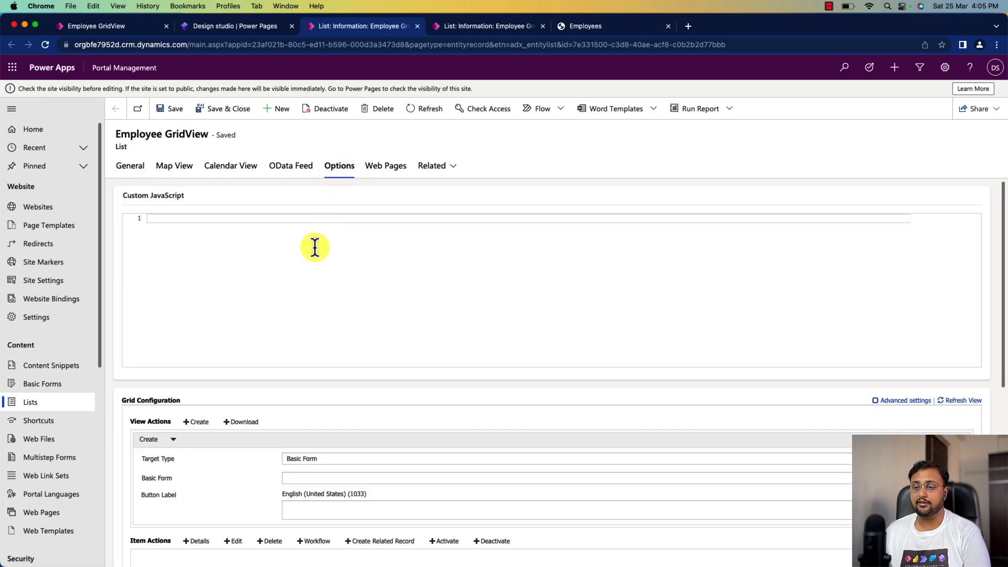
Step: Set the list's Create action to target the basic form Employee New Form, and save the Employee GridView list
scroll(267, 353, "down", 4)
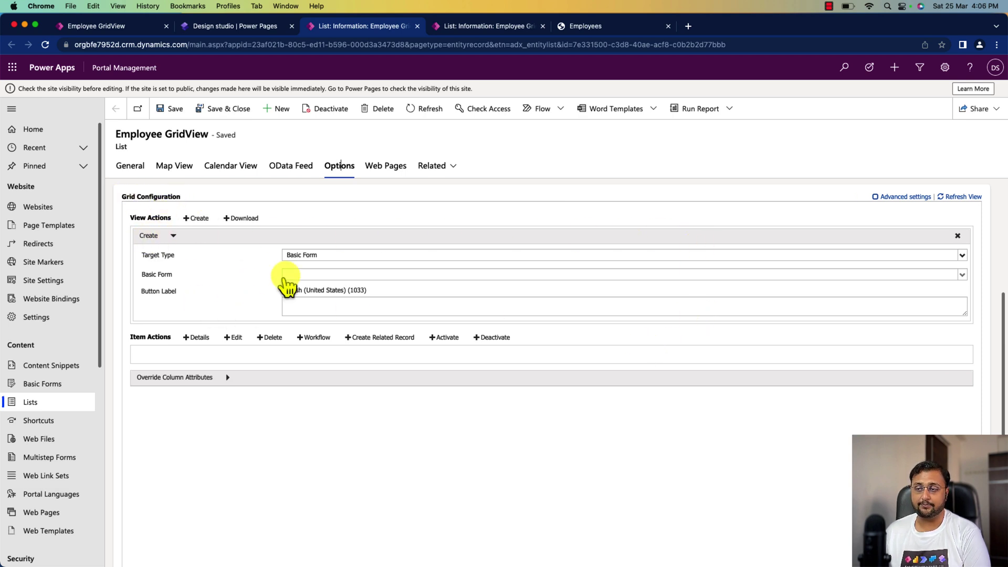
left_click(309, 255)
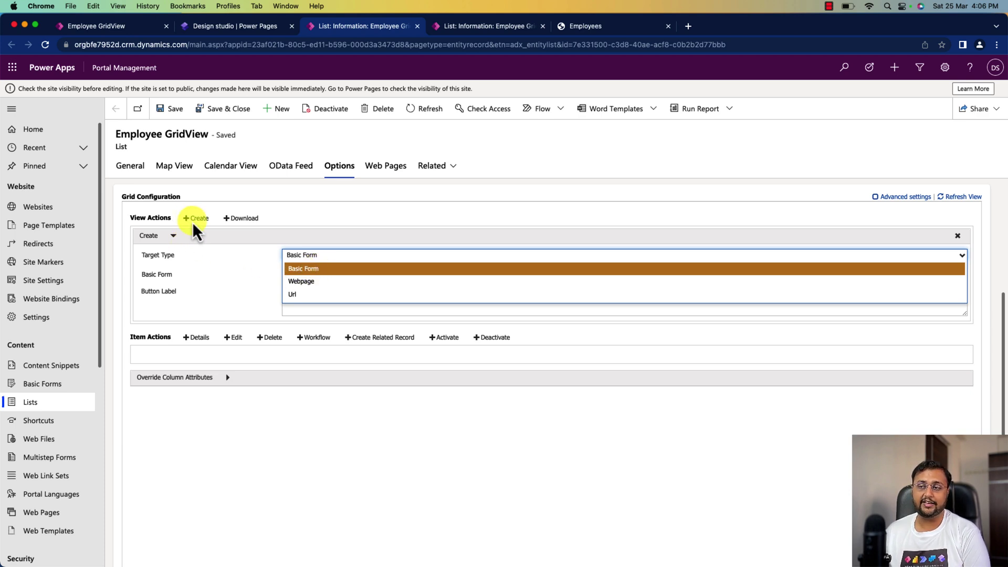
left_click(310, 269)
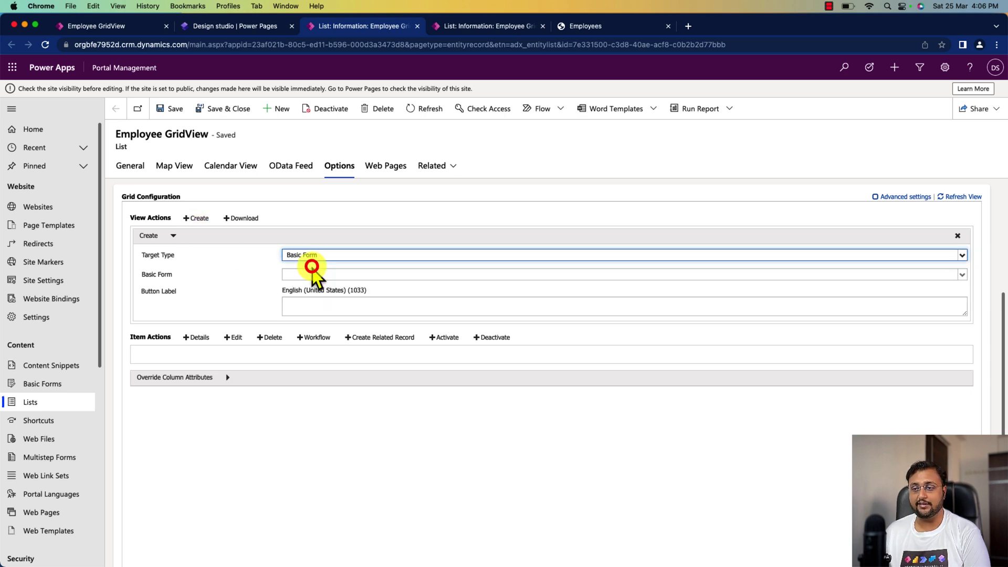
left_click(321, 275)
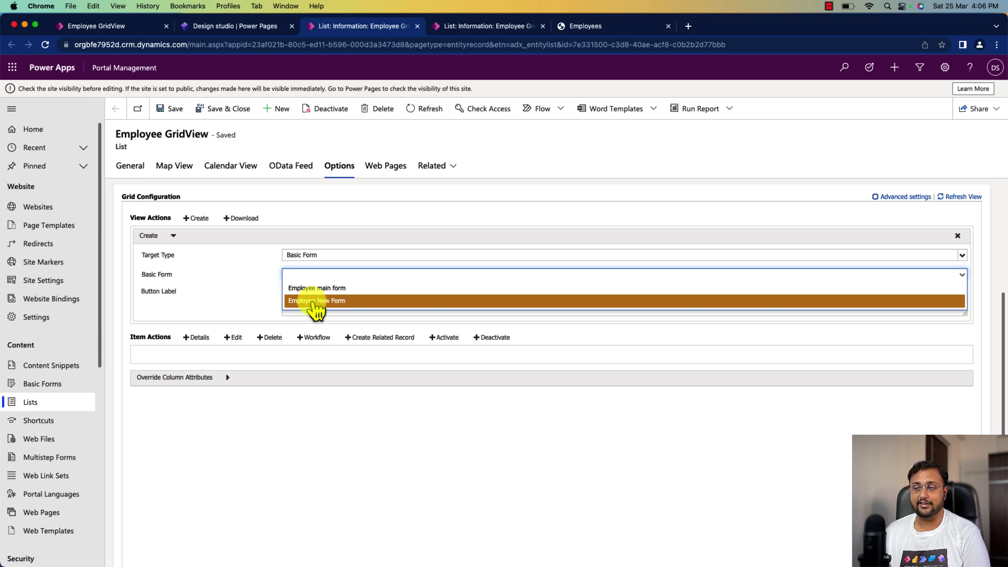
left_click(316, 301)
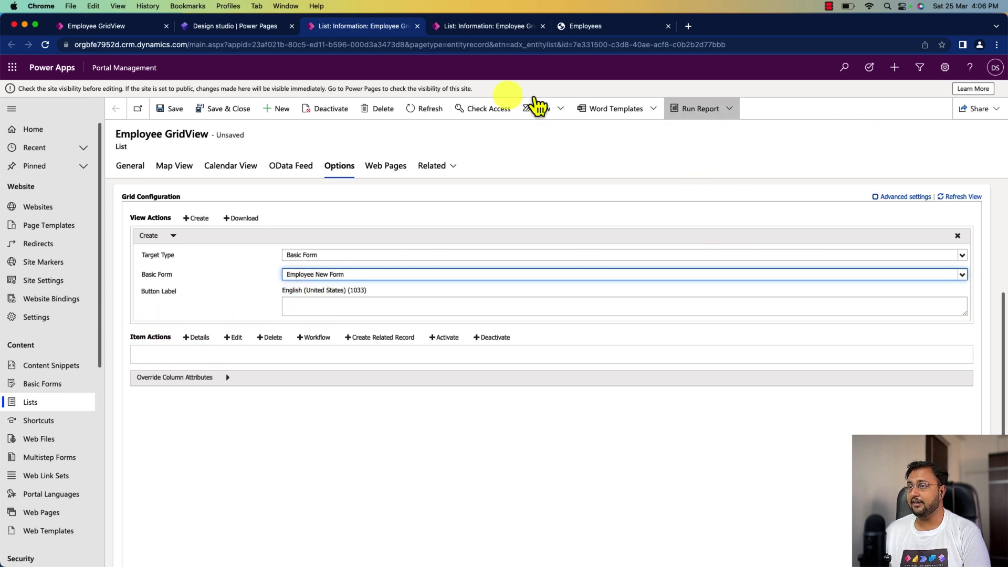
left_click(167, 108)
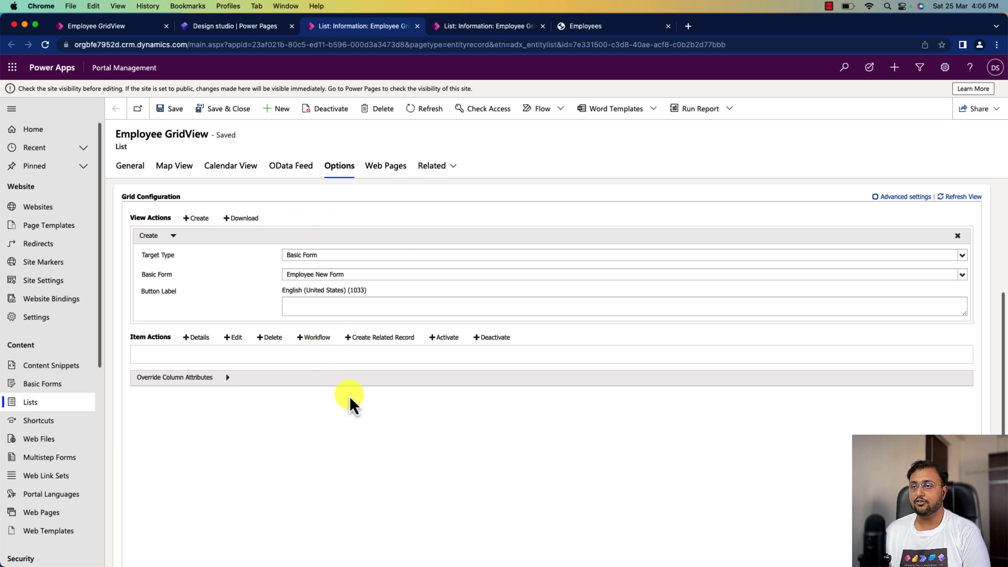
left_click(173, 108)
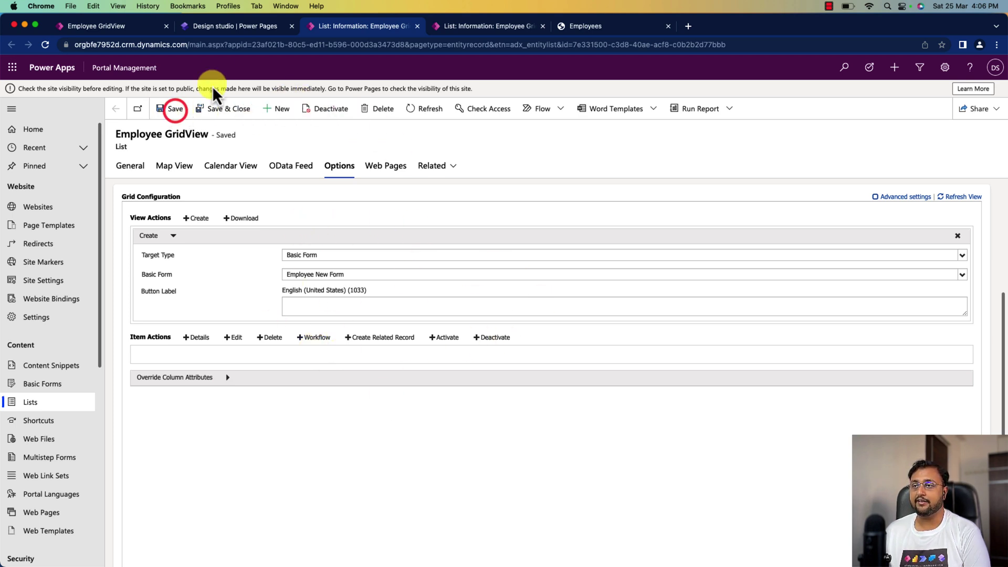
Step: Switch to the Power Pages design studio, sync the site configuration, and preview the Employees page at desktop size
left_click(241, 29)
left_click(666, 207)
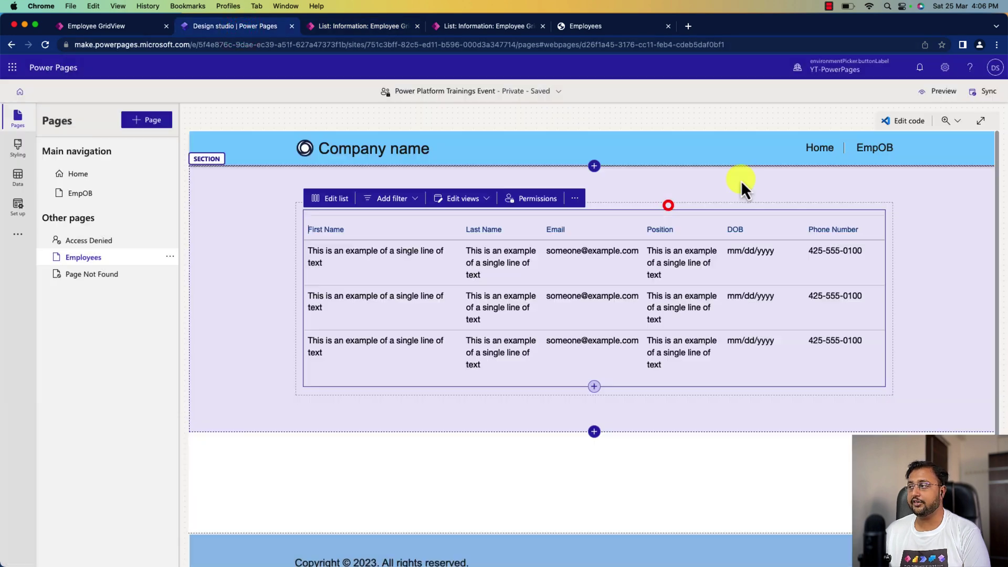
left_click(980, 89)
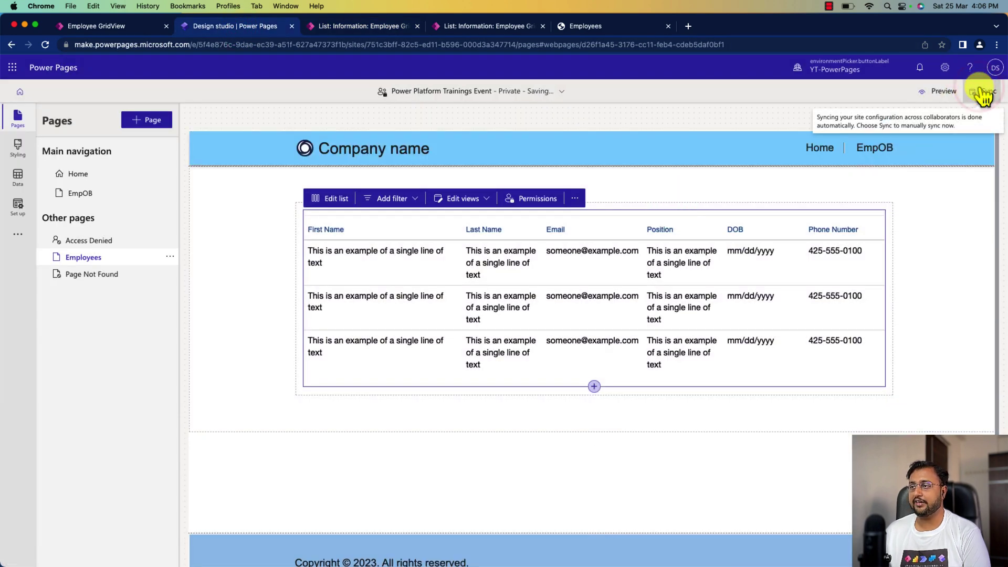
left_click(940, 95)
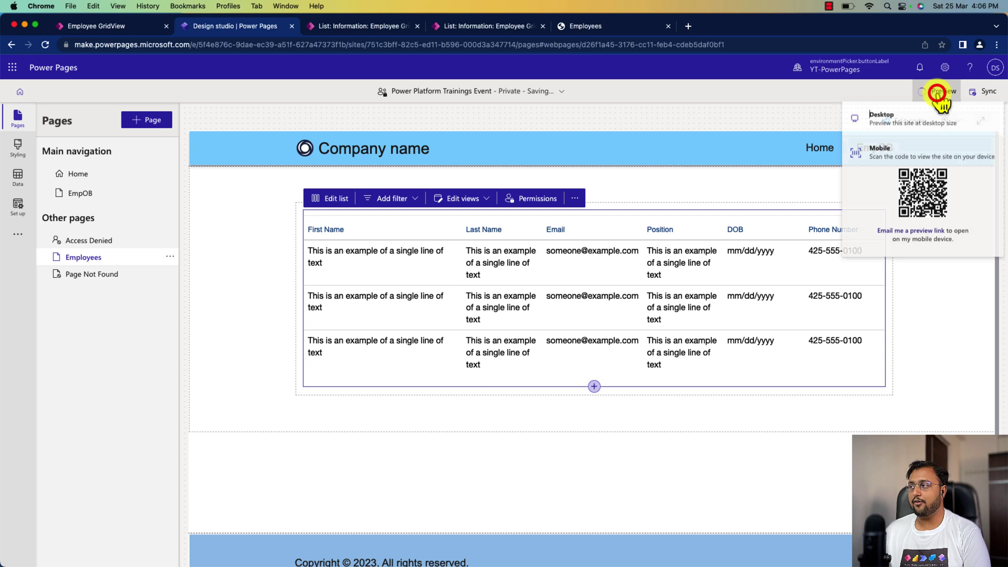
left_click(887, 119)
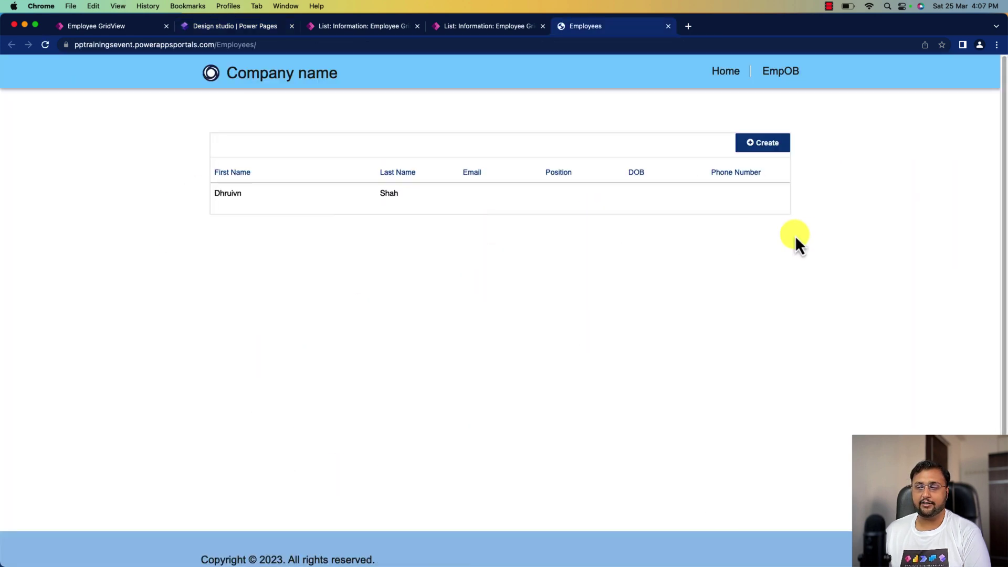
Step: Open the new-record form from the employee list on the previewed page, review it, and close it without entering data
left_click(770, 147)
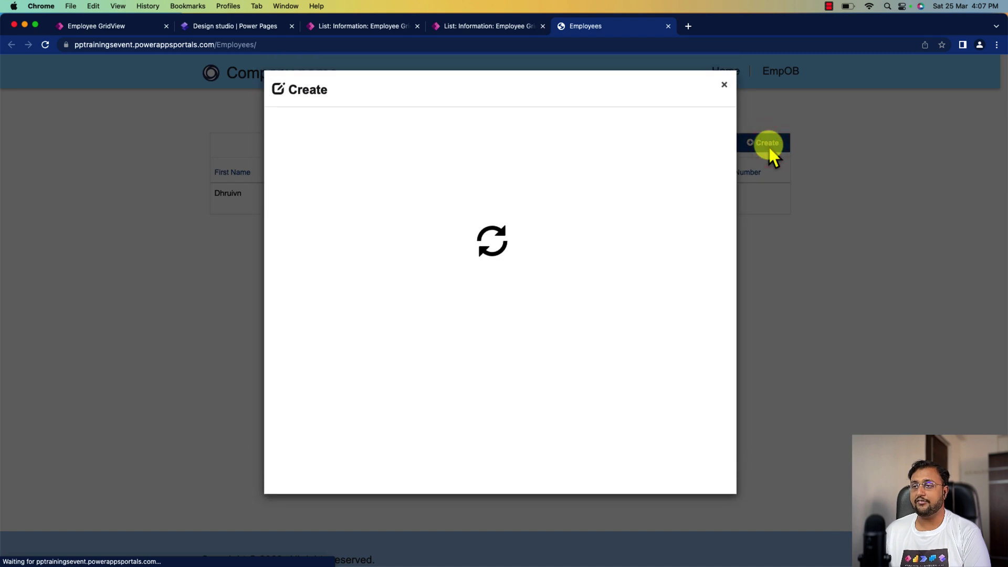
key("ctrl+super+f")
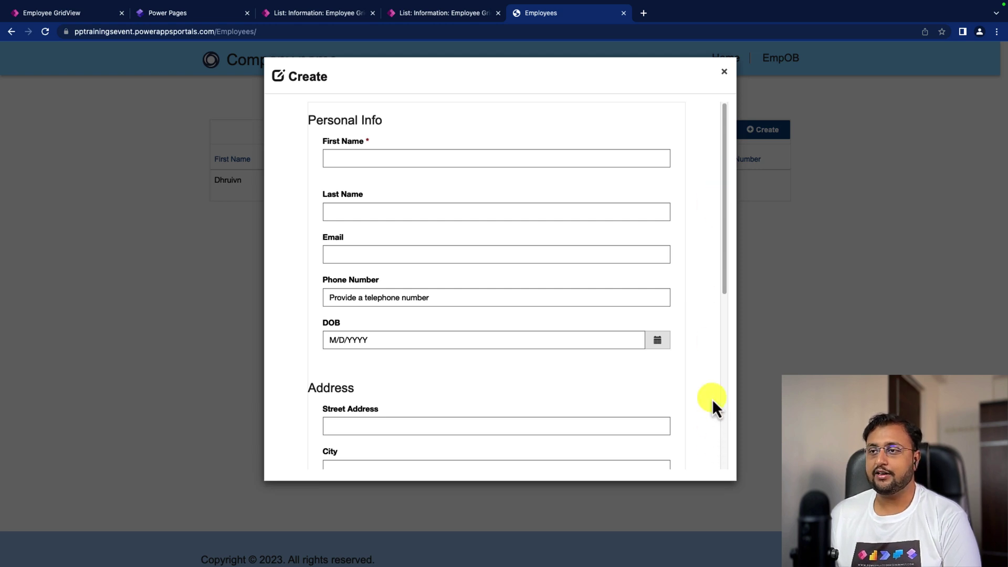
left_click(724, 72)
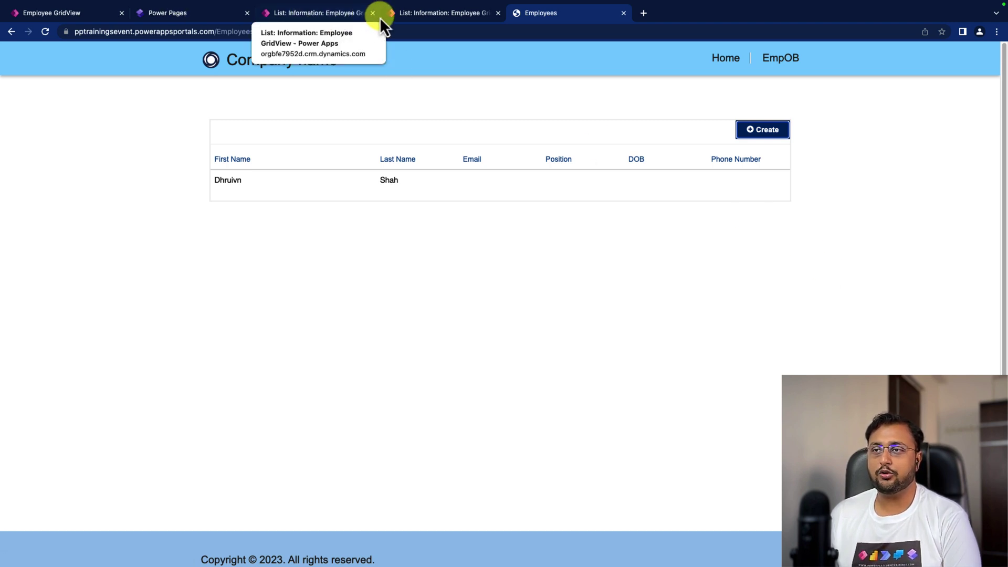
Step: Switch to the Power Apps solution and show the forms defined for the Employee table
left_click(57, 10)
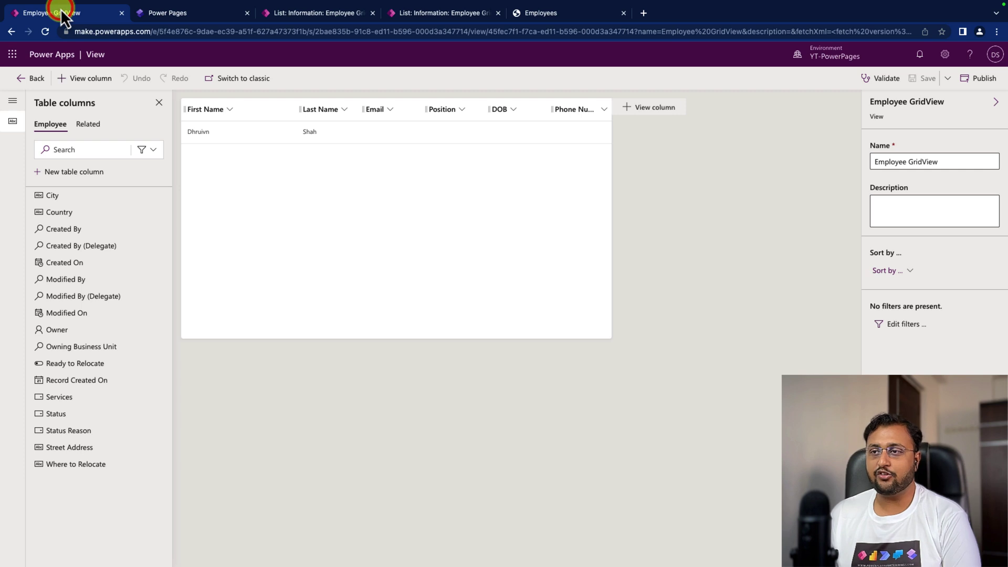
left_click(40, 79)
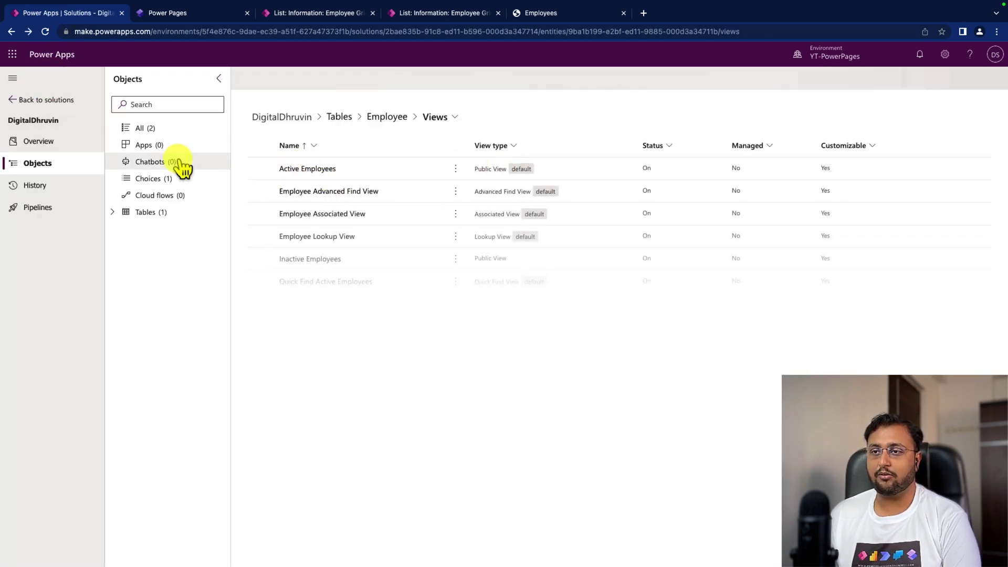
left_click(377, 118)
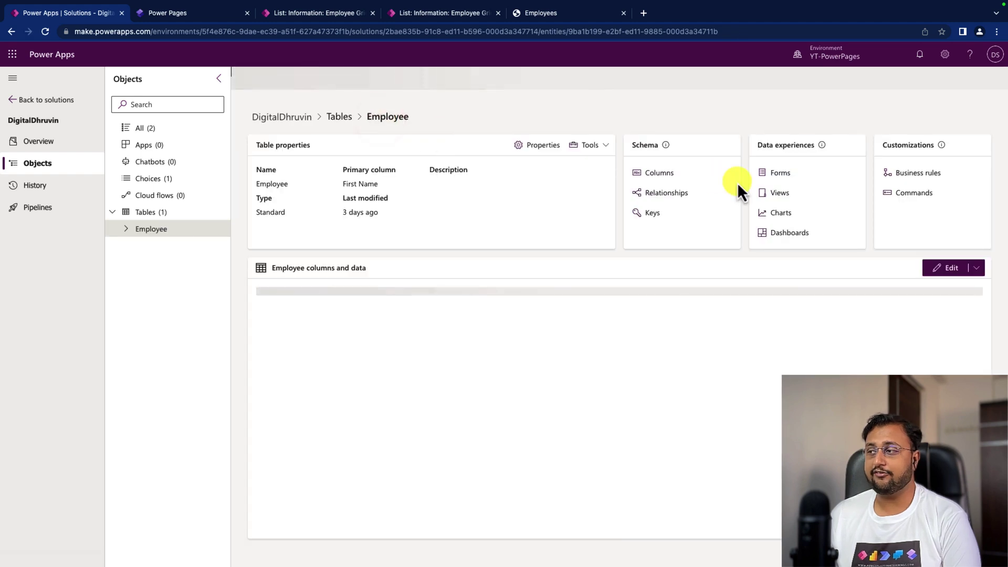
left_click(782, 173)
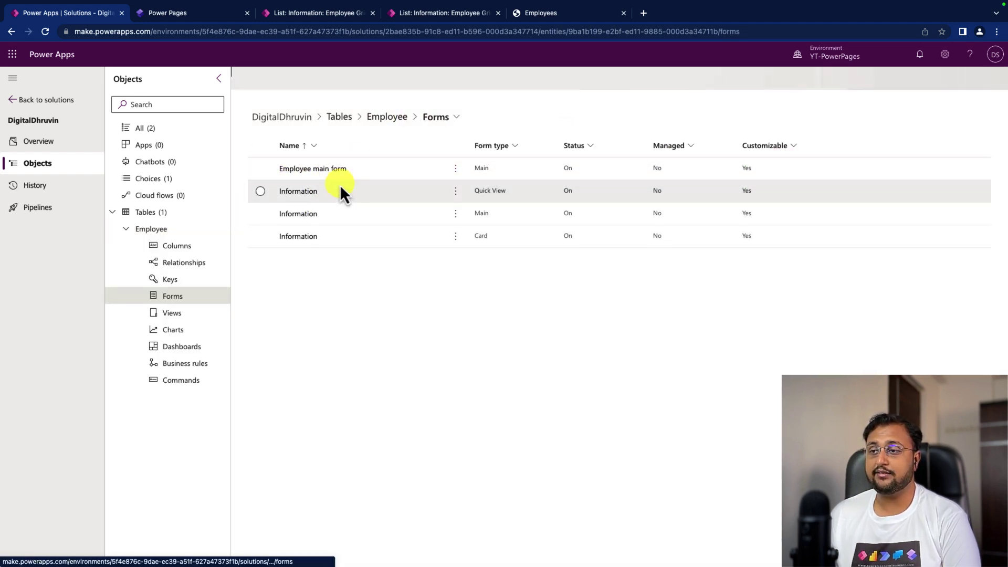
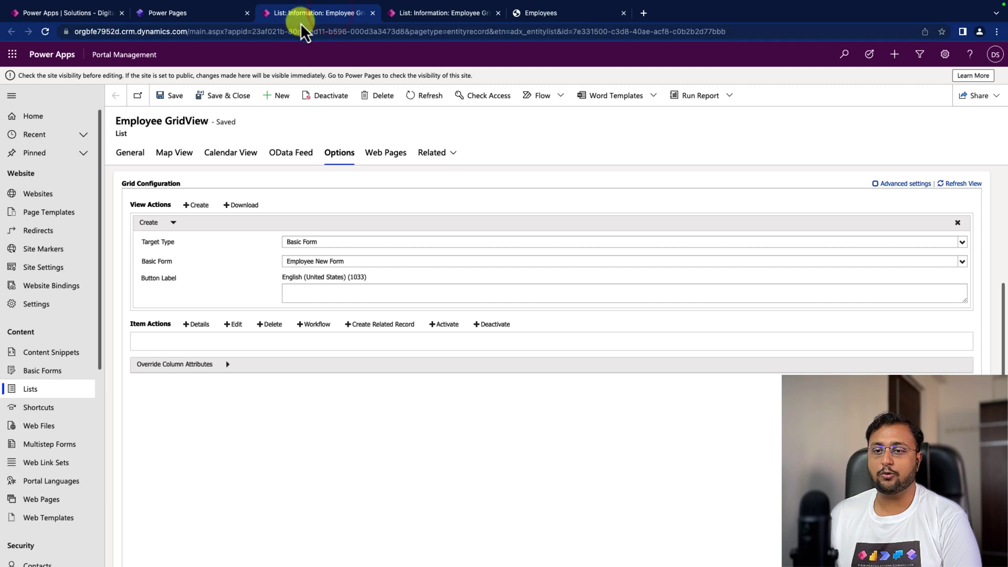
Step: Return to Portal Management and review the active basic forms, widening the Name column to inspect Employee New Form
left_click(49, 368)
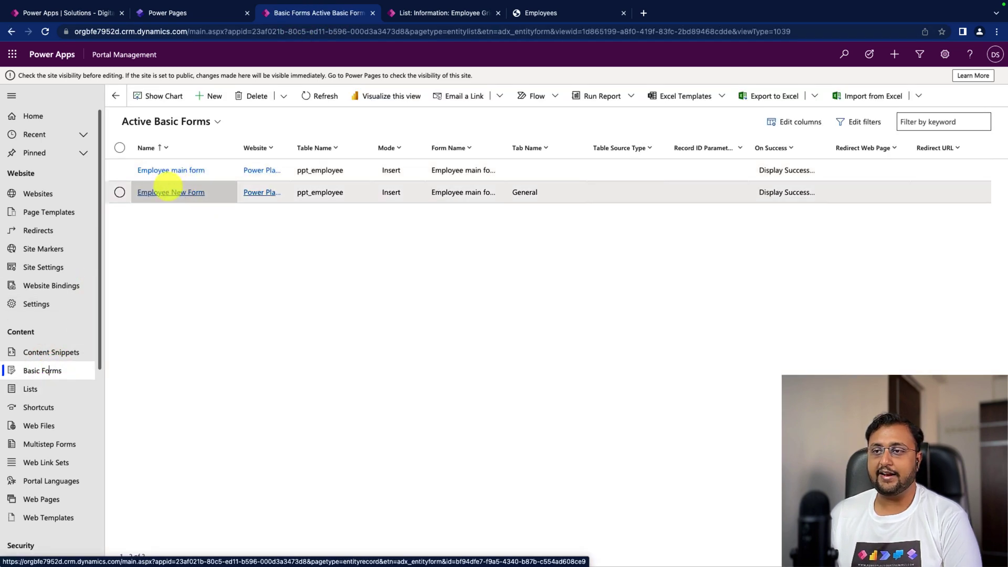
left_click_drag(235, 142, 307, 142)
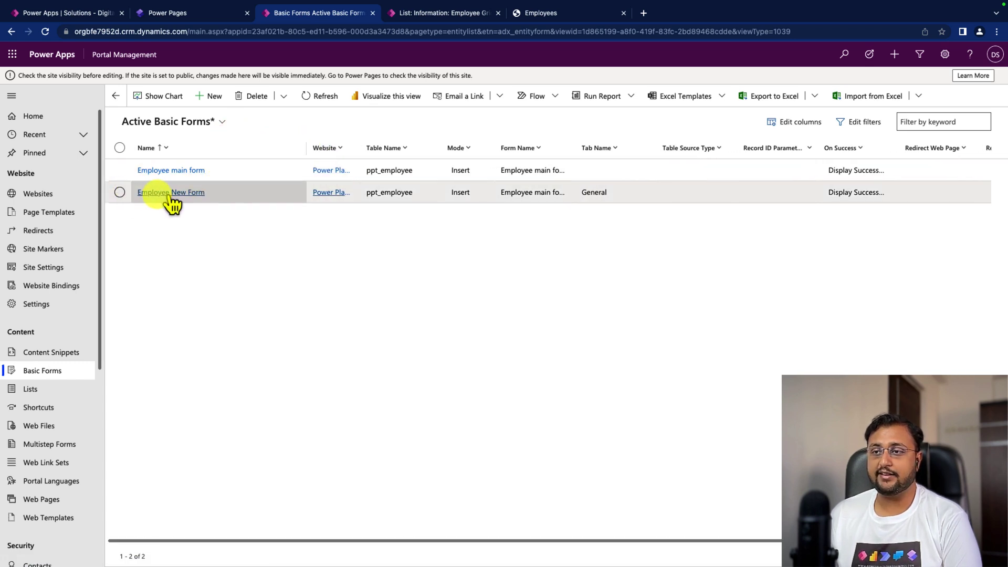
left_click(119, 192)
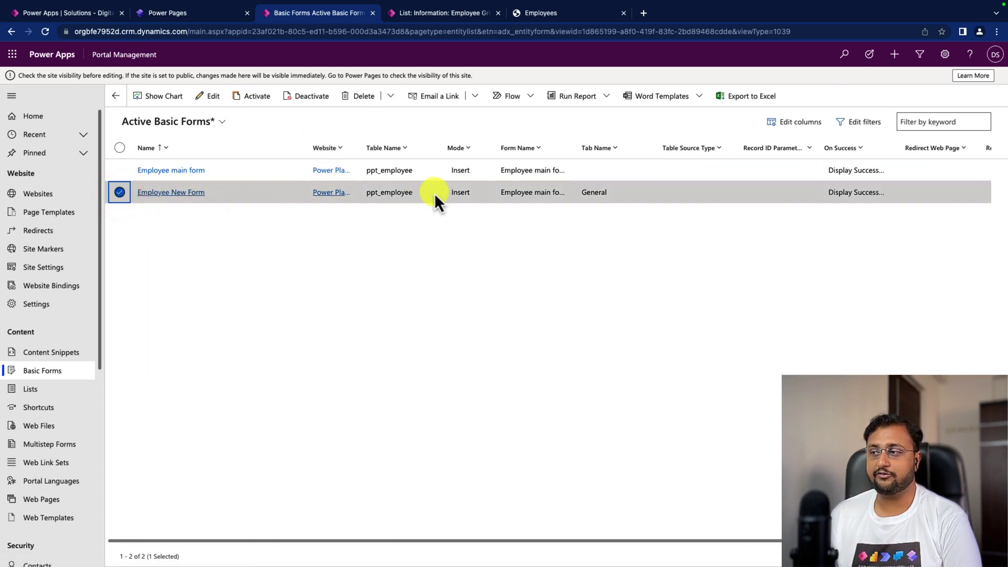
left_click(120, 192)
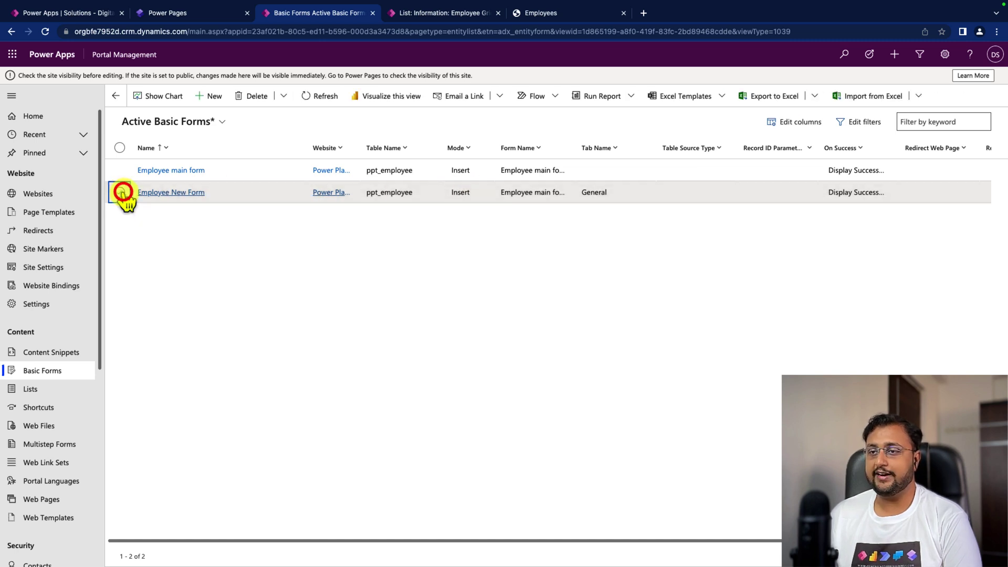
Step: Start a new basic form named Employee Edit Form based on the Employee (ppt_employee) table
left_click(209, 98)
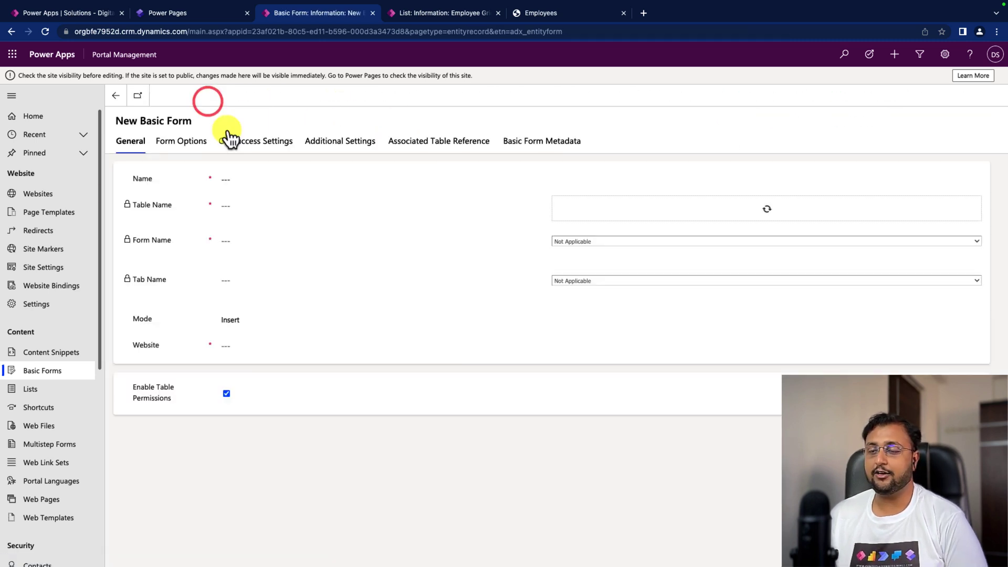
left_click(257, 181)
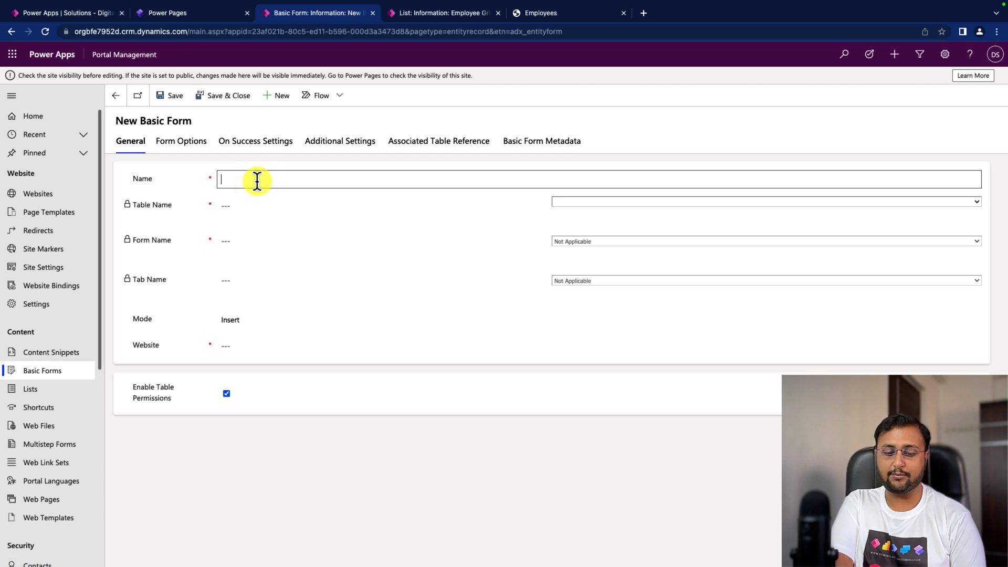
type("Employee Edit Form")
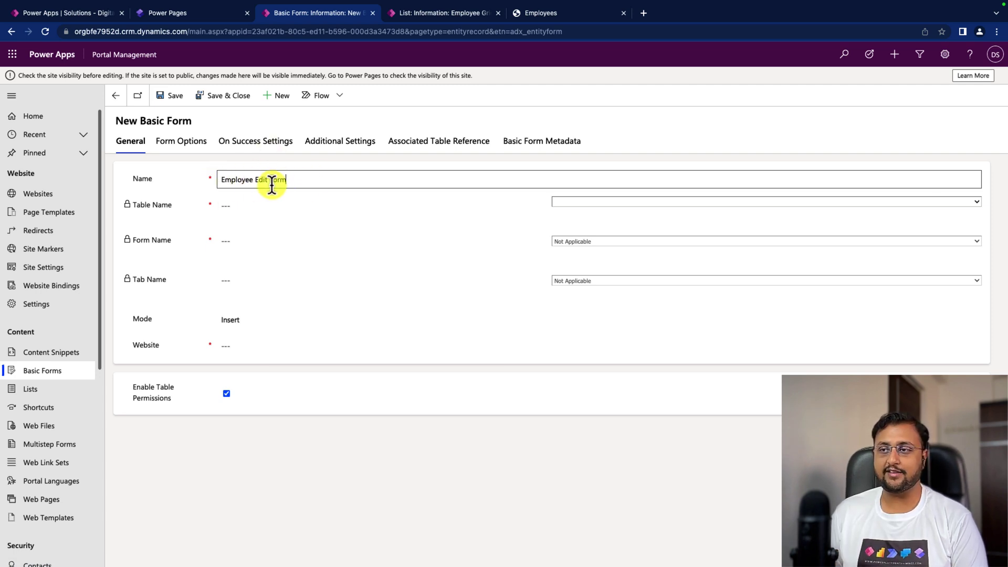
left_click(584, 204)
scroll(584, 206, "down", 10)
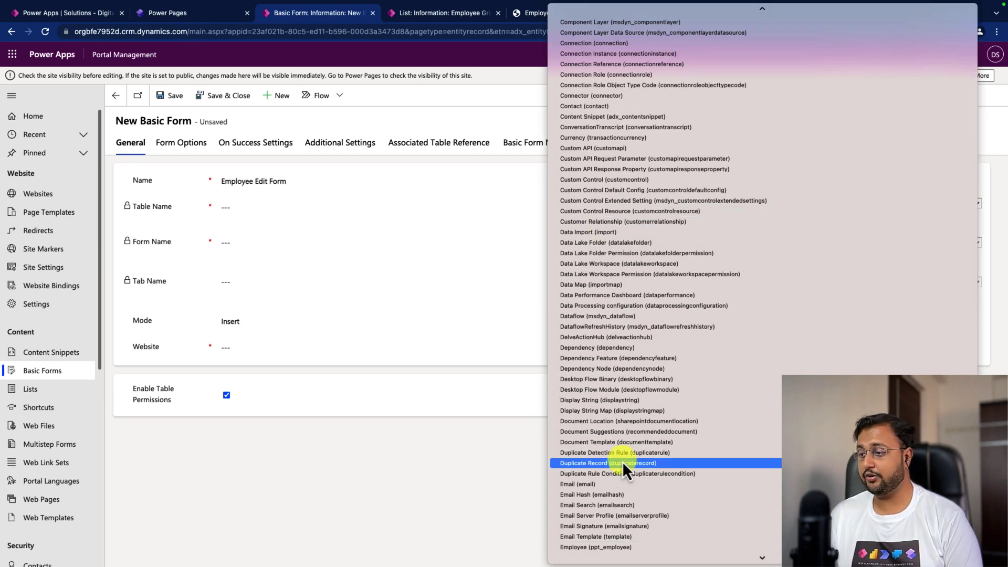
left_click(619, 547)
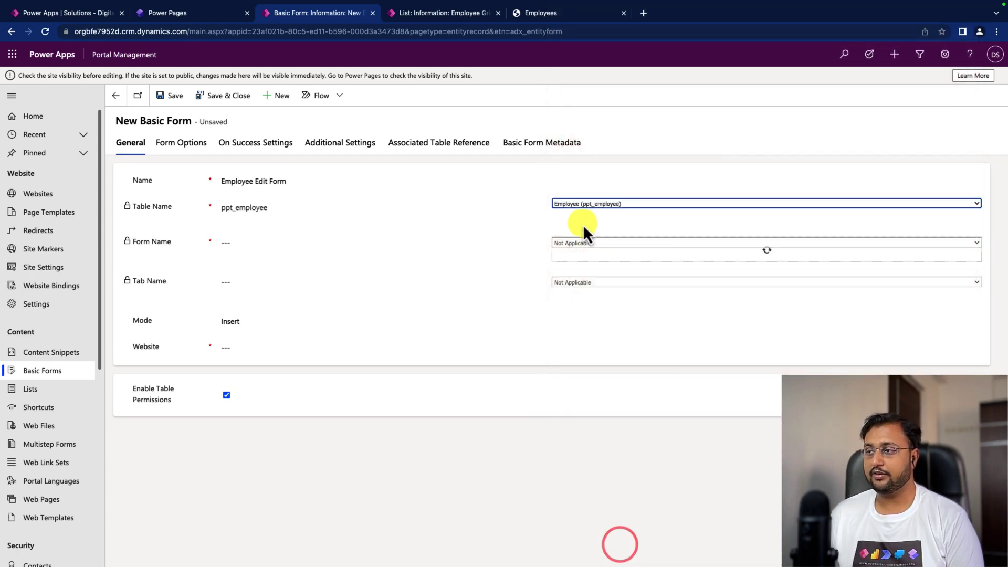
Step: Assign Employee main form and its General tab to the new basic form
left_click(591, 242)
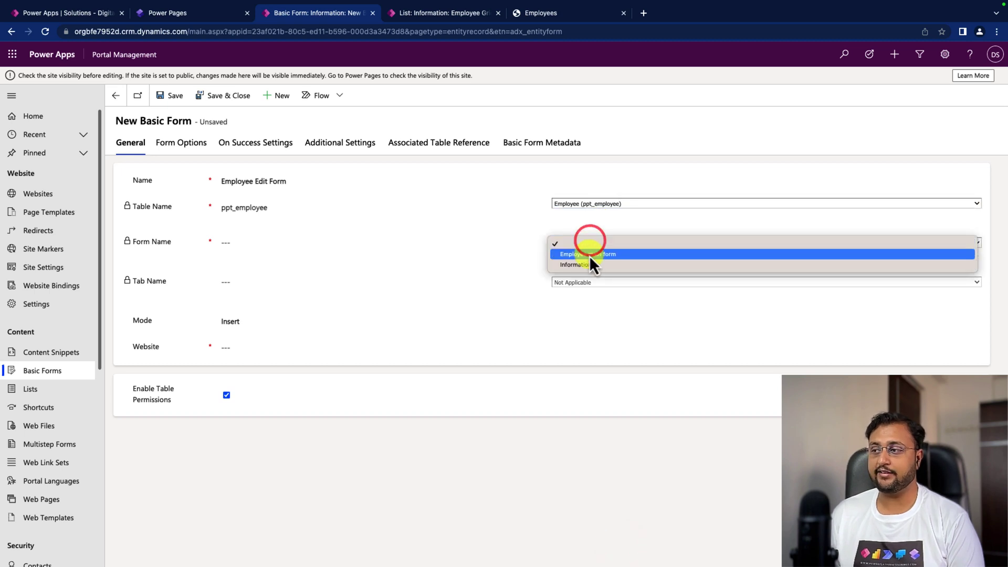
left_click(591, 255)
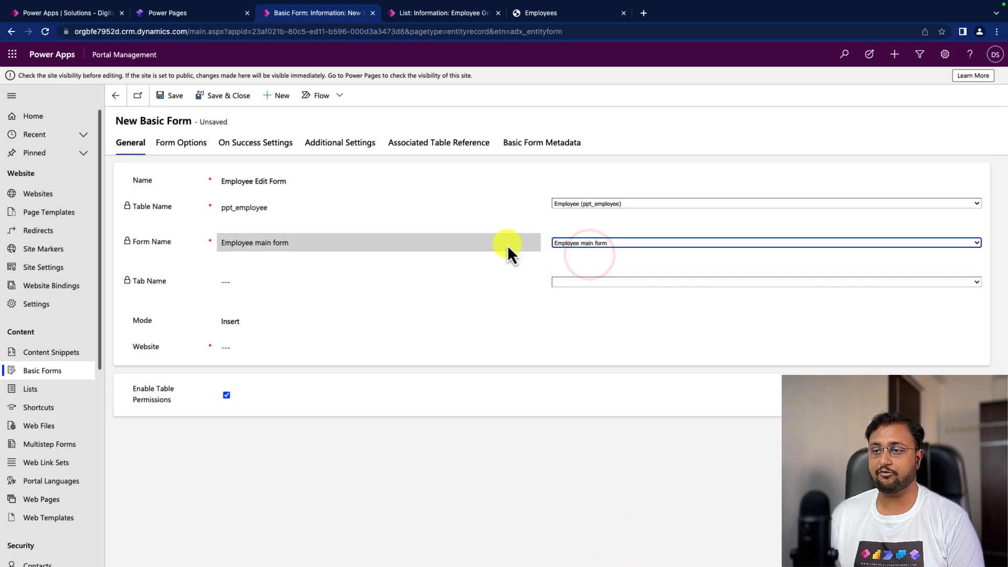
left_click(565, 282)
left_click(565, 293)
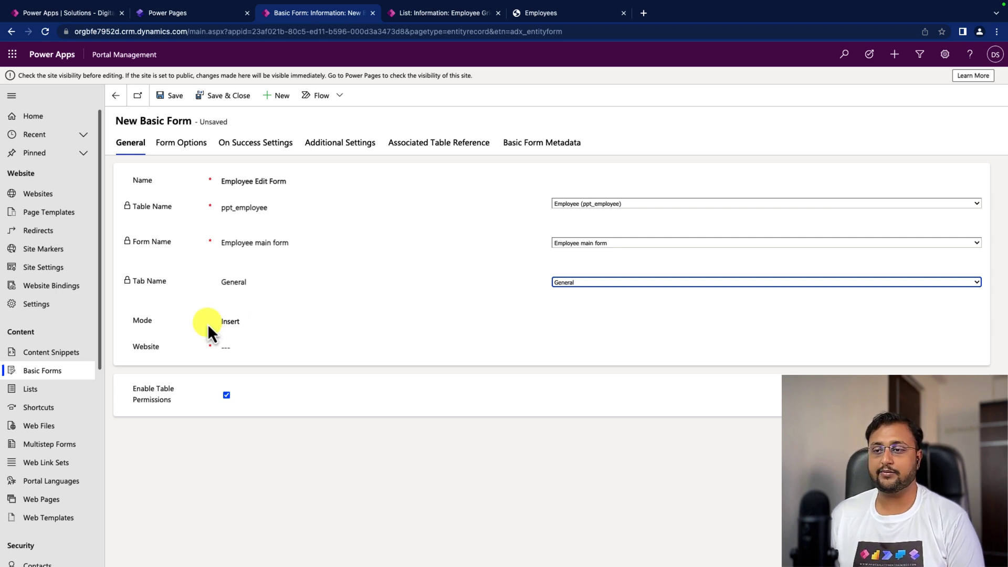
Step: Set the basic form's mode to Edit and its record source type to Query String
left_click(280, 321)
left_click(256, 333)
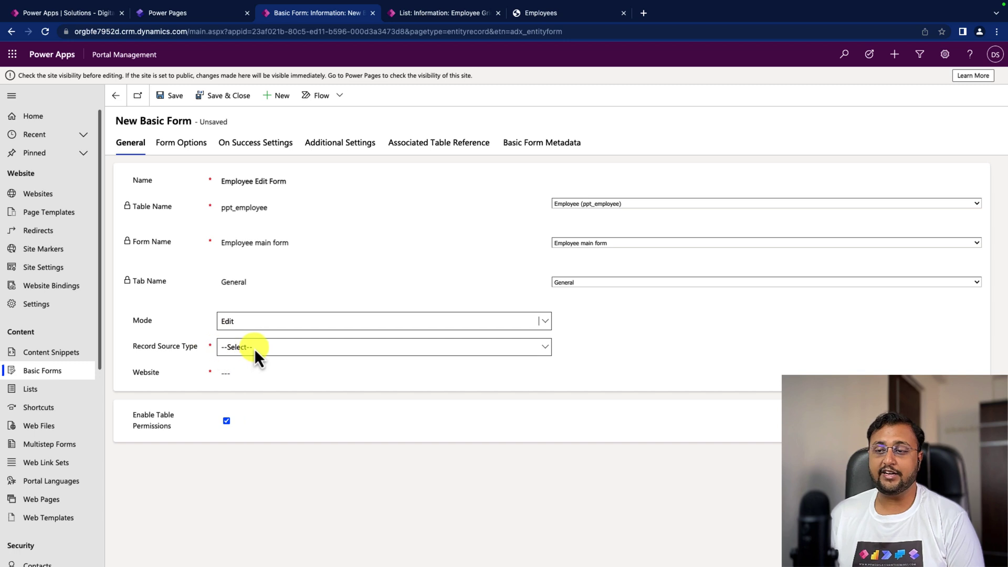
left_click(255, 347)
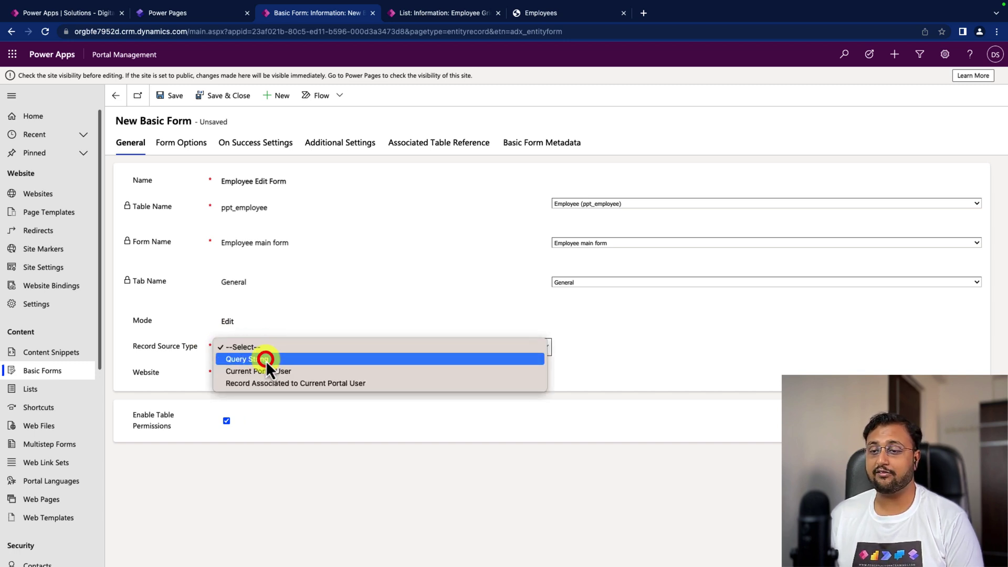
left_click(266, 360)
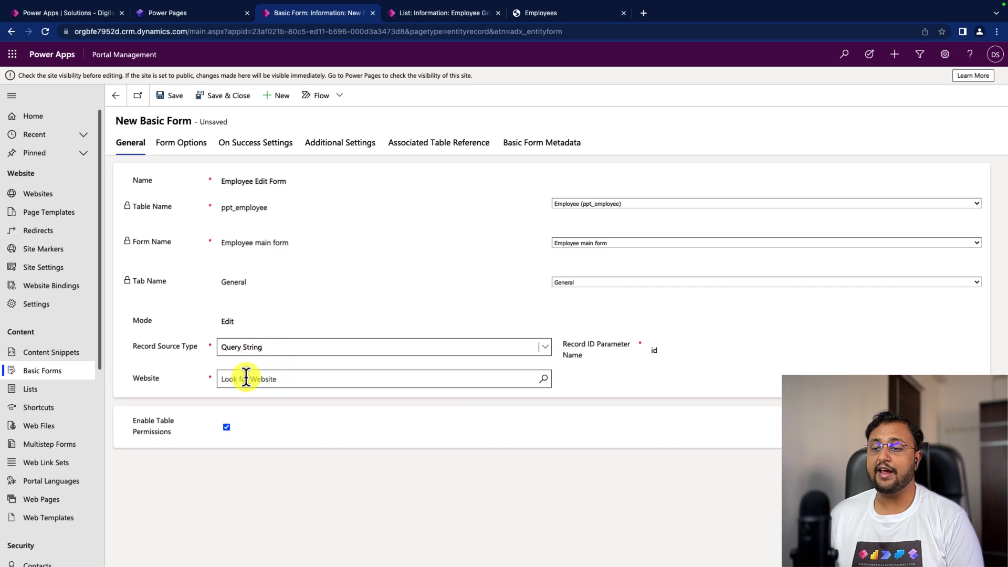
Step: Assign the website Power Platform Trainings Event - pptrainingsevent to the Employee Edit Form, then save and close it
left_click(544, 379)
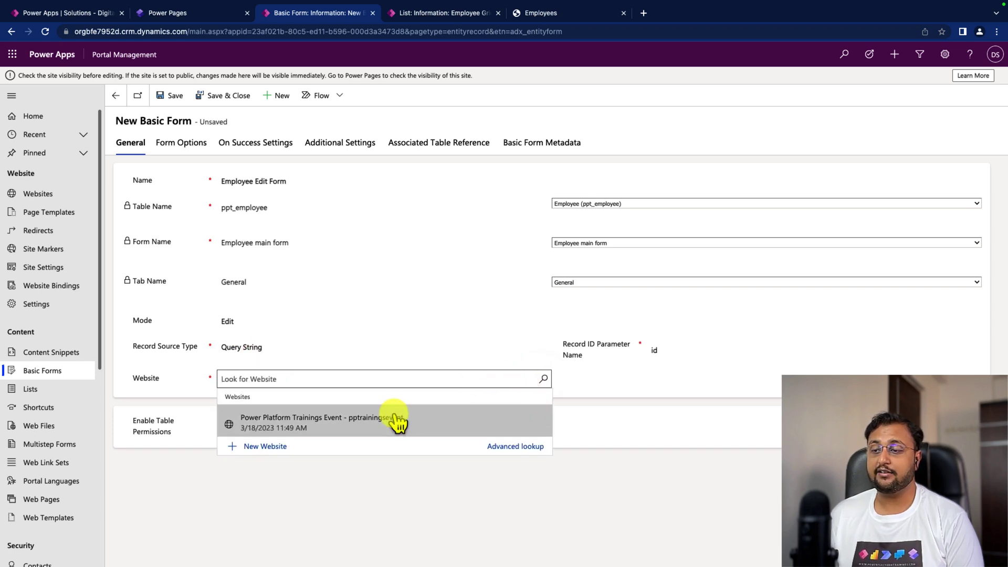
left_click(357, 416)
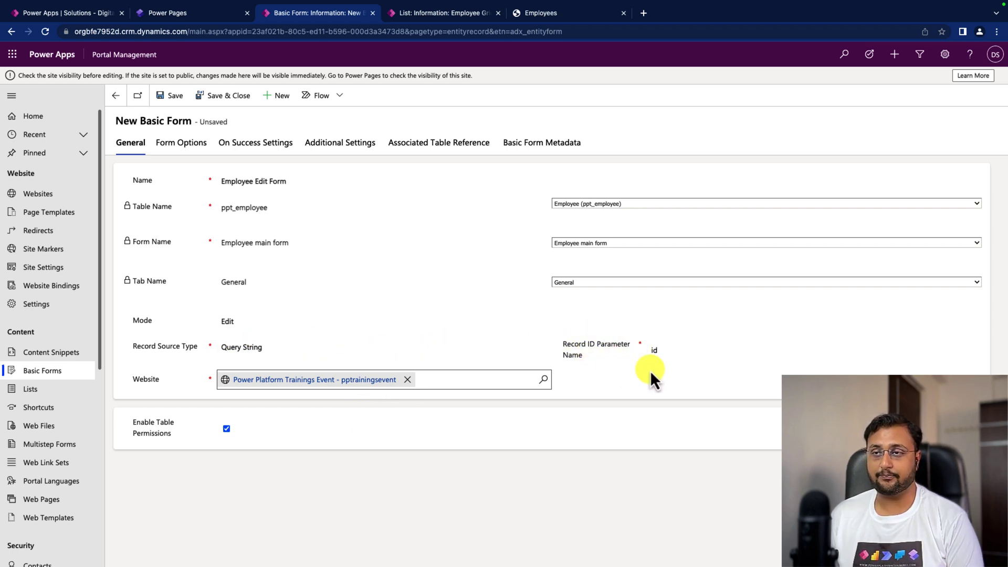
left_click(230, 98)
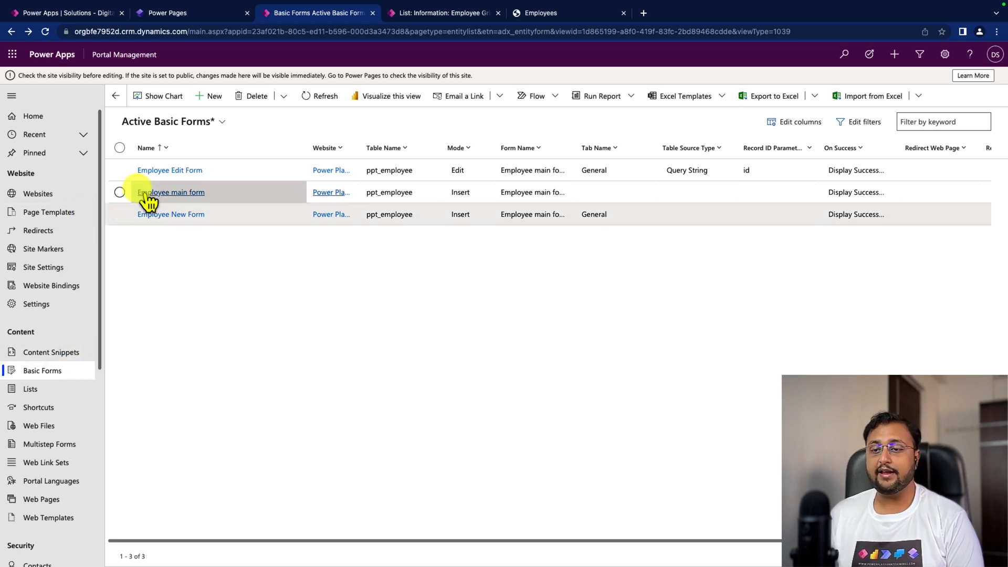
Step: Open the options of the Employee GridView list and add Edit and Delete item actions to its grid configuration
left_click(63, 395)
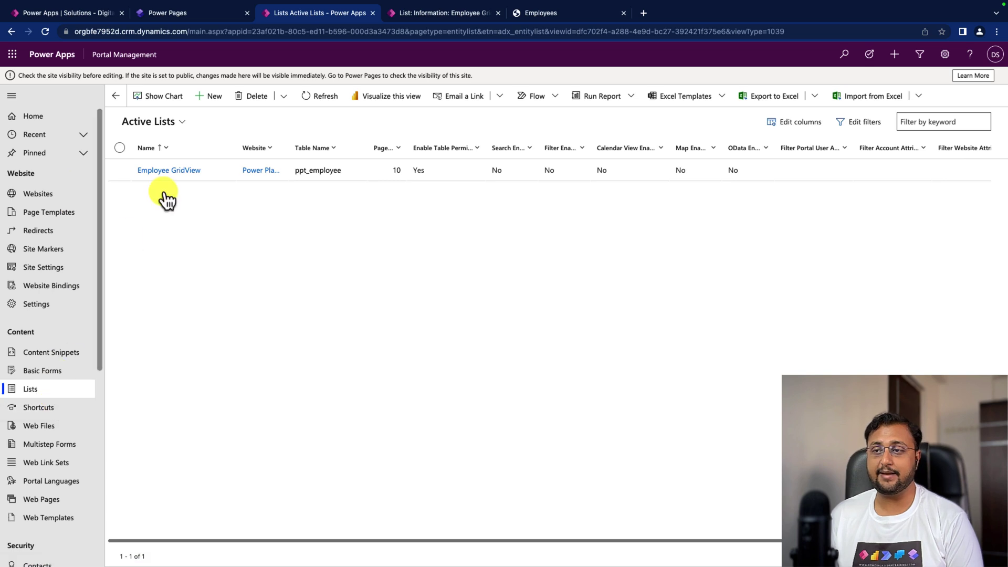
left_click(183, 171)
left_click(338, 154)
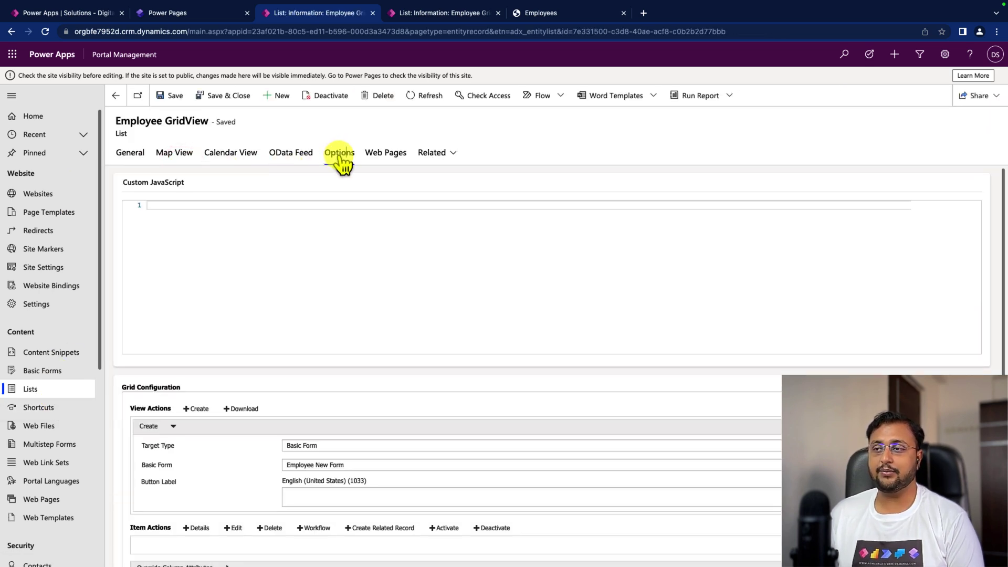
scroll(304, 216, "down", 6)
scroll(308, 225, "up", 2)
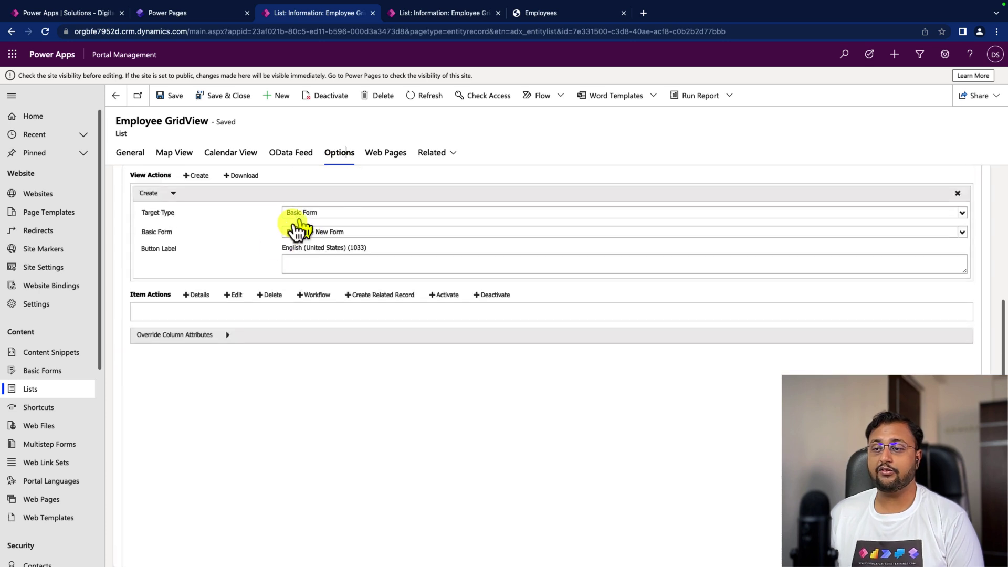
left_click(237, 296)
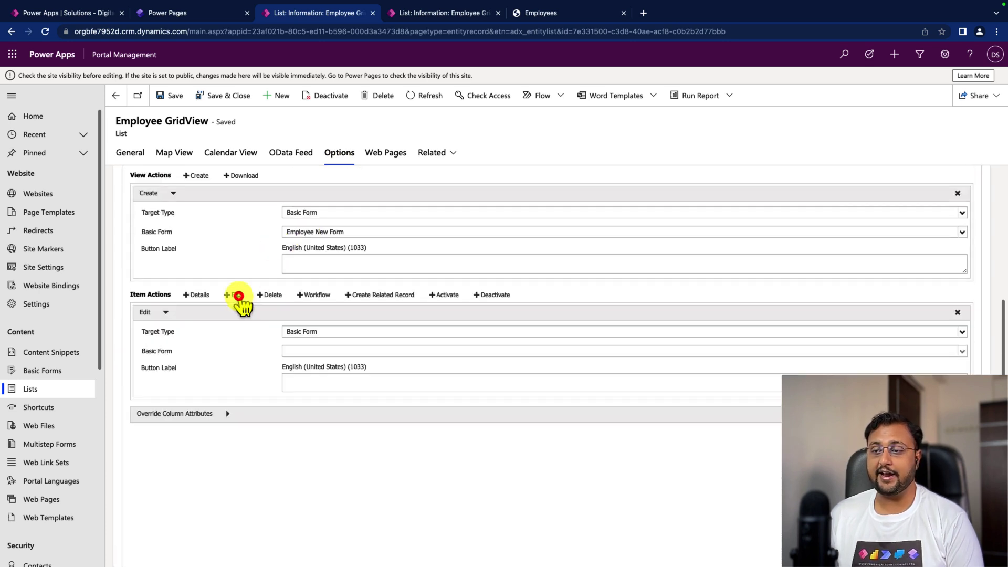
left_click(274, 296)
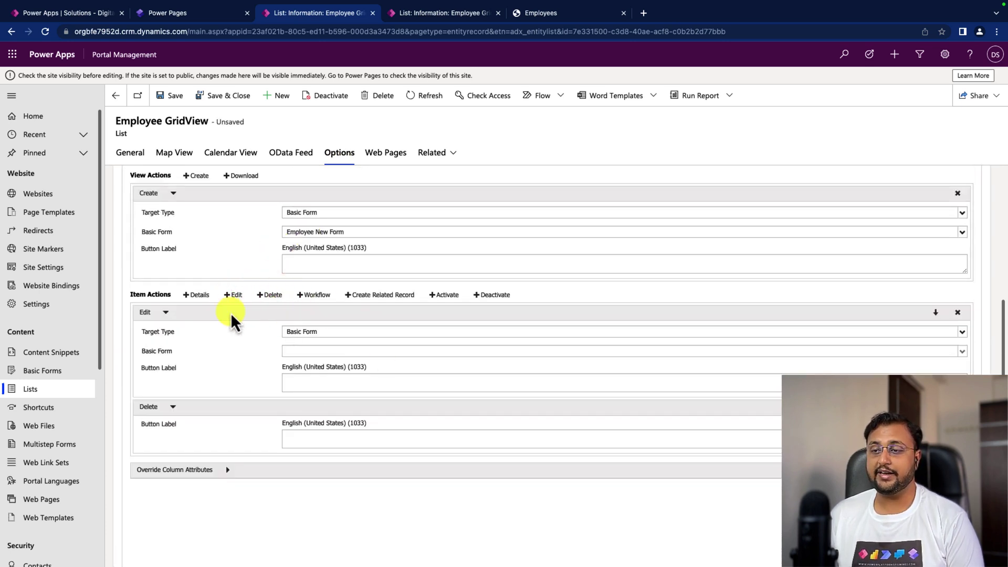
Step: Set the Edit action's target type to Basic Form using Employee Edit Form, and save and close the list
left_click(317, 335)
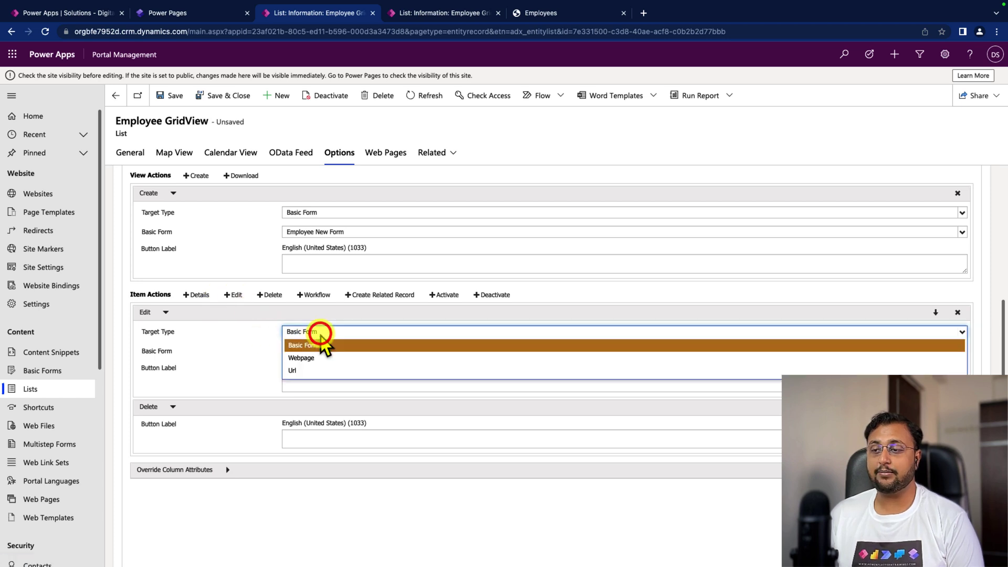
left_click(319, 346)
left_click(311, 352)
left_click(328, 366)
left_click(328, 442)
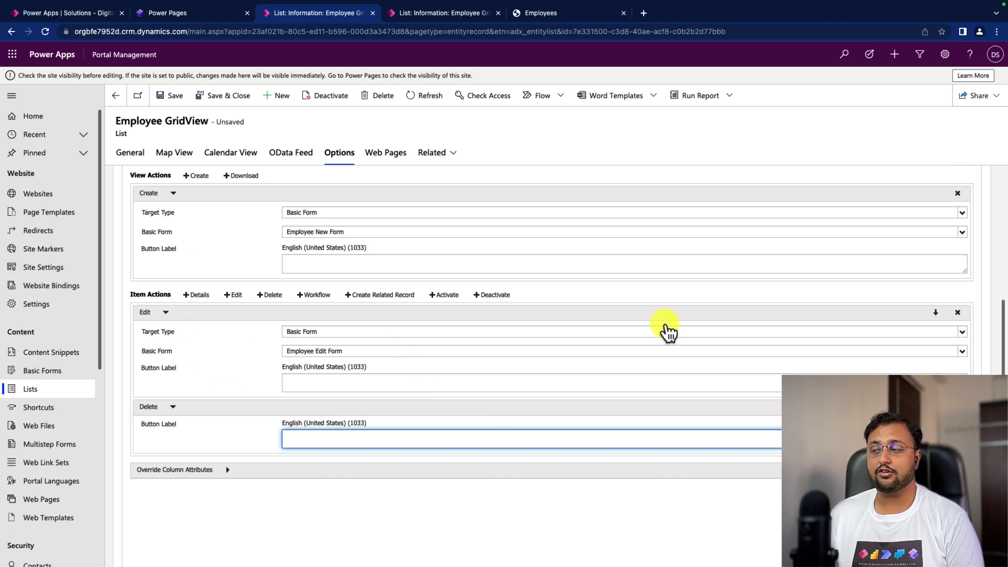
left_click(226, 97)
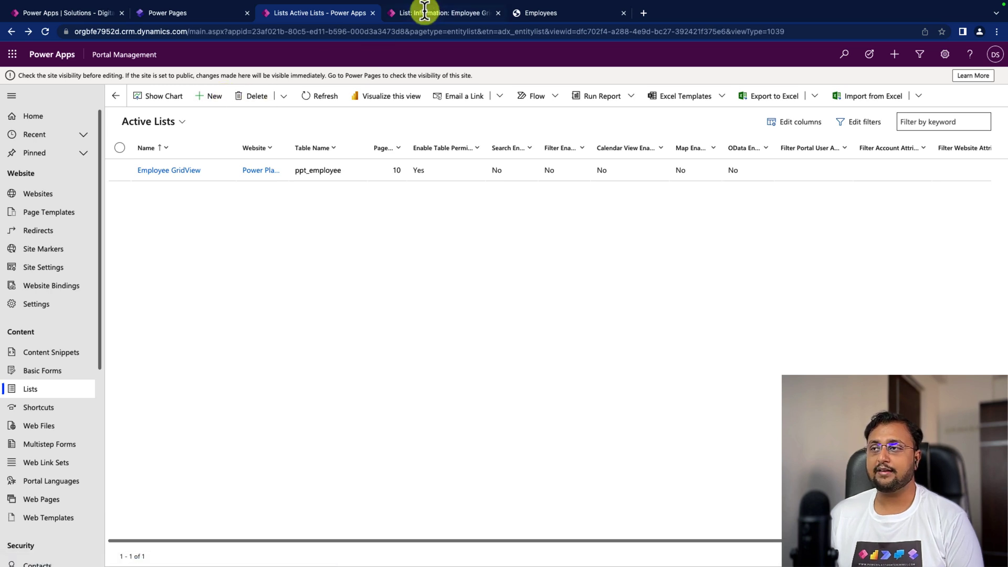
Step: Switch to the Power Pages design studio, preview the Employees page, and view the employee record's edit form before closing it
left_click(166, 13)
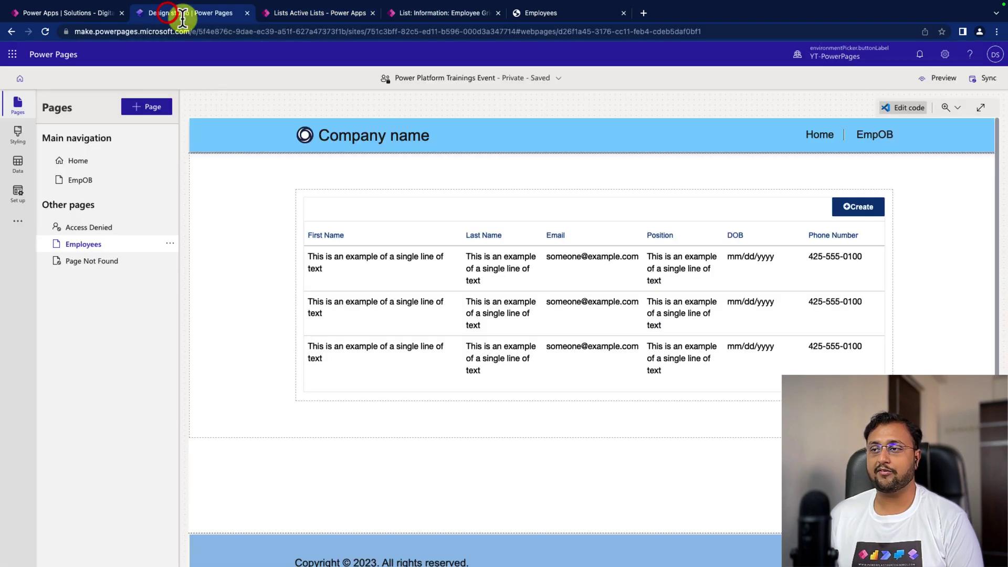
left_click(943, 79)
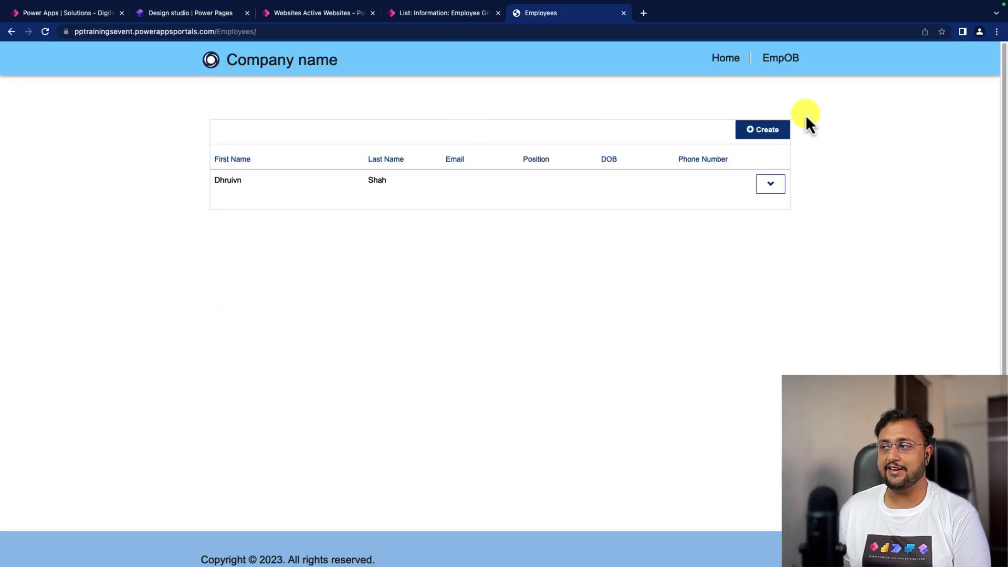
left_click(770, 183)
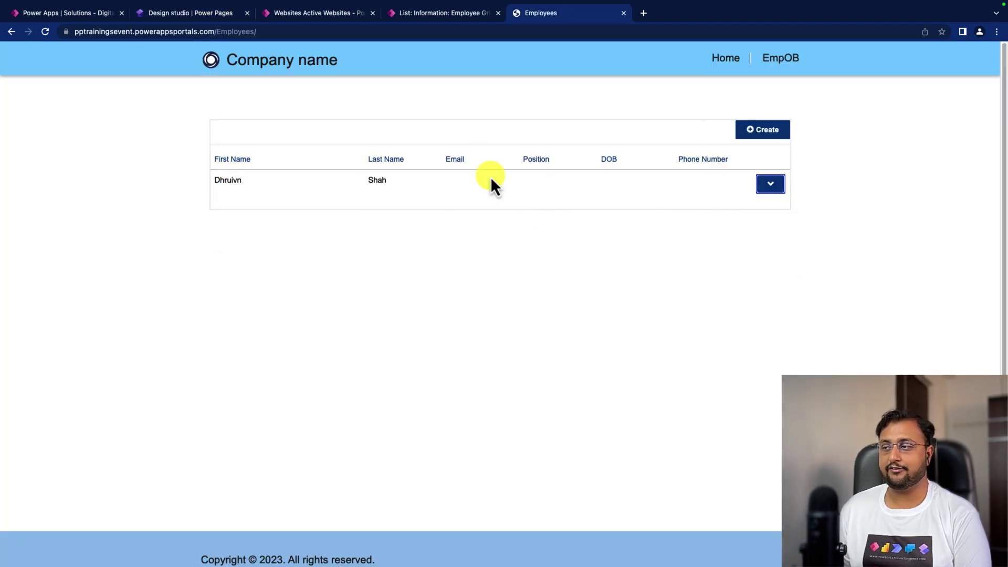
left_click(771, 184)
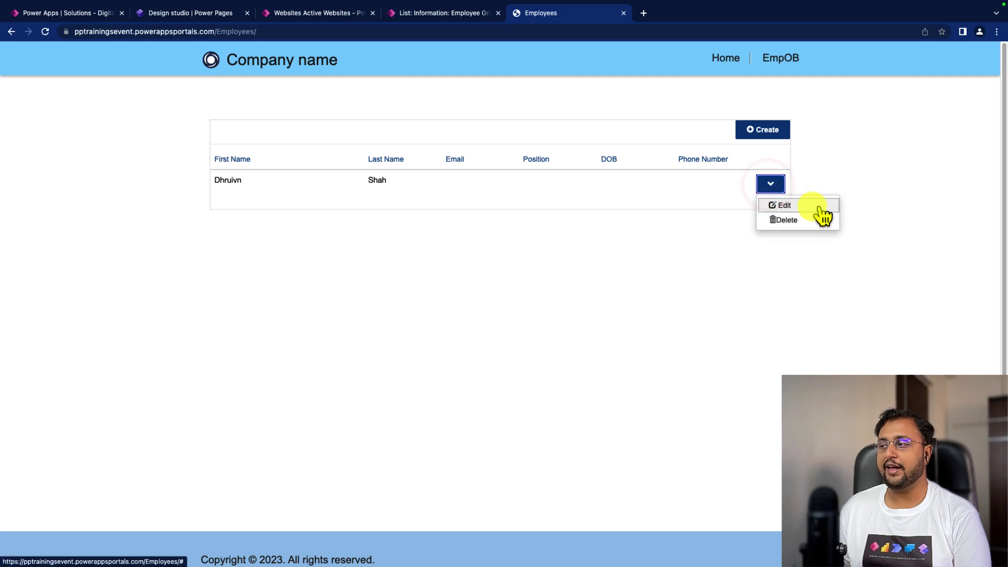
left_click(786, 205)
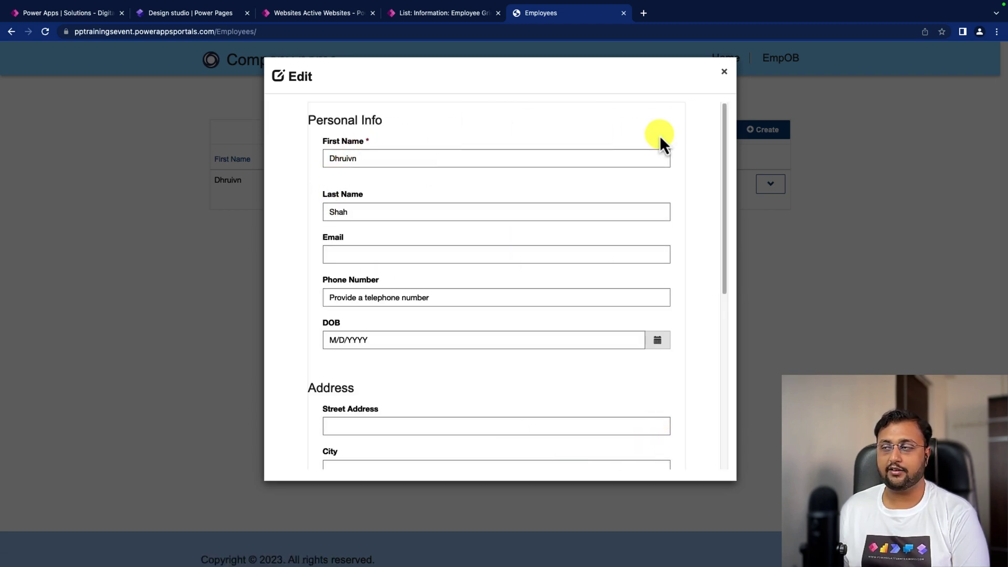
left_click(724, 72)
Step: Call up the employee record's delete confirmation, cancel the deletion, and show the row's available actions again
left_click(771, 184)
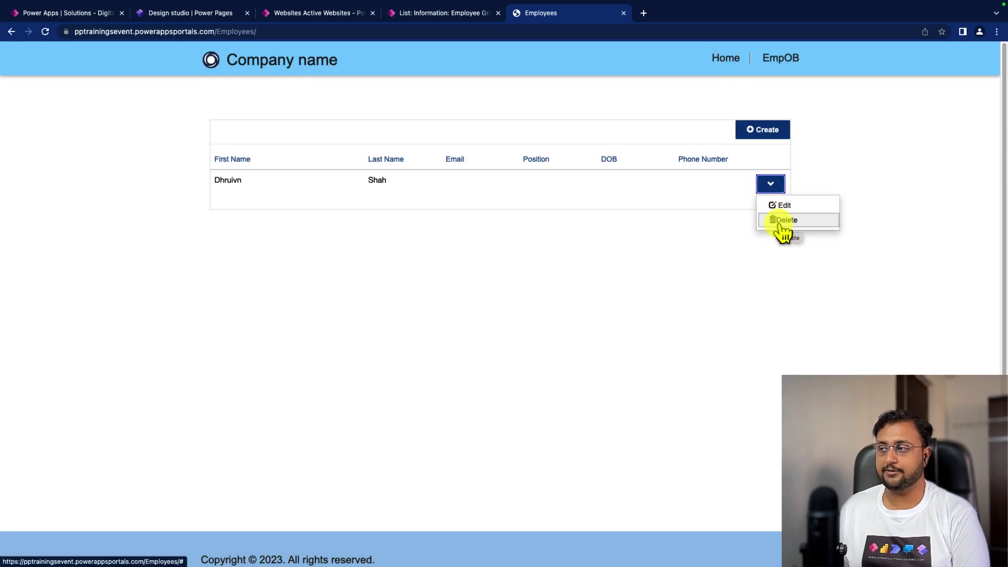
left_click(782, 220)
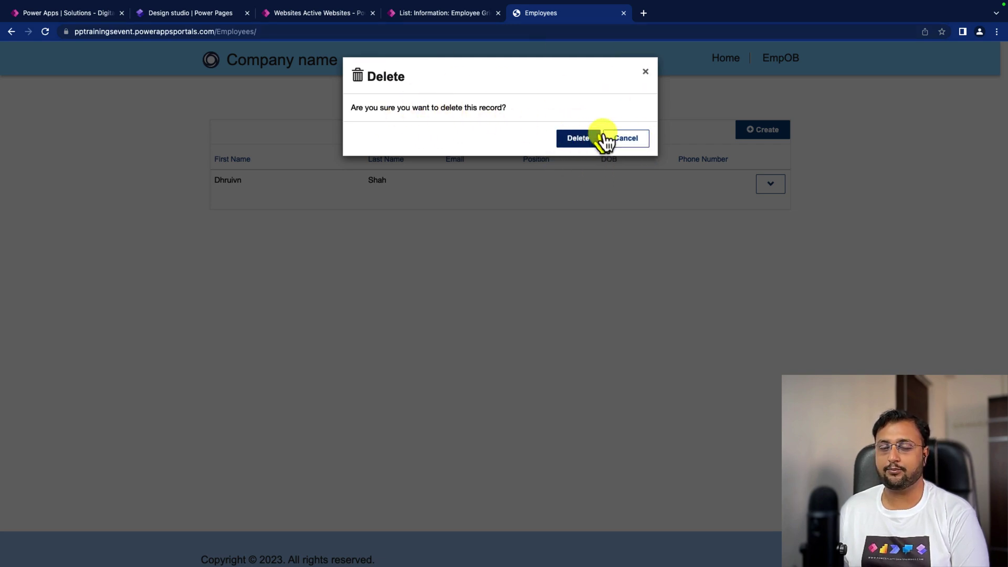
left_click(634, 139)
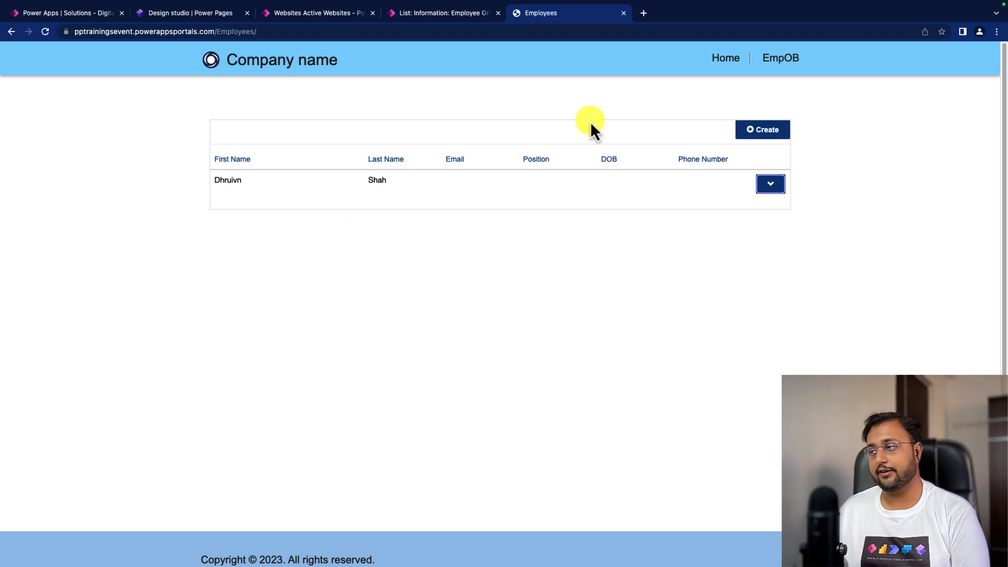
left_click(773, 185)
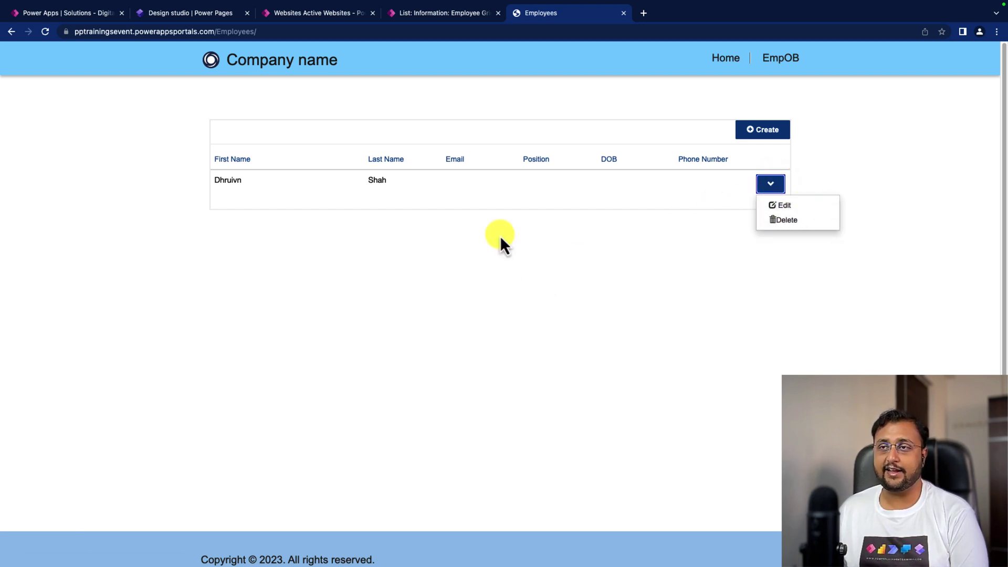
Step: Inspect the Employee Form Permission table permission in Portal Management and return to the Power Pages design studio
left_click(304, 14)
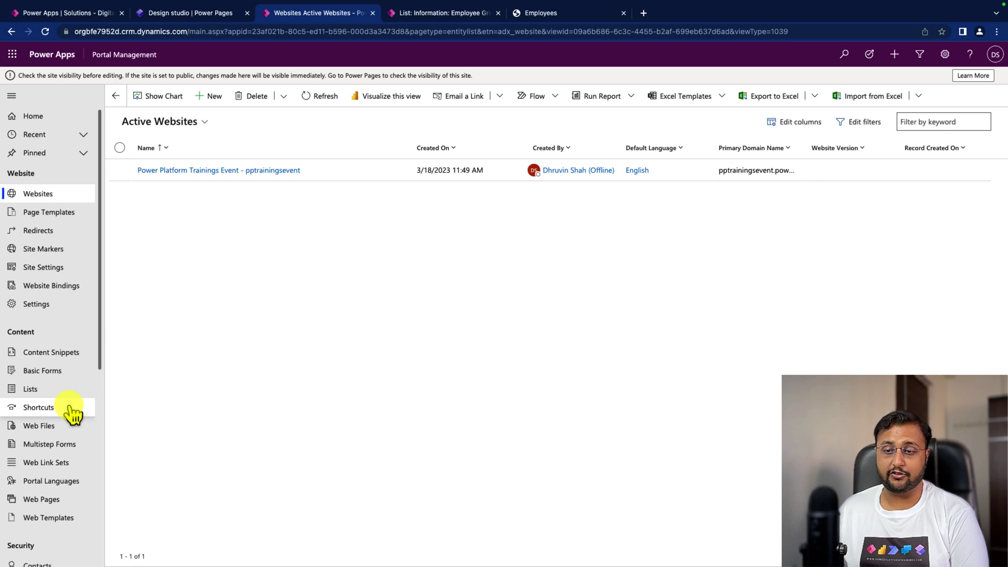
scroll(71, 413, "down", 4)
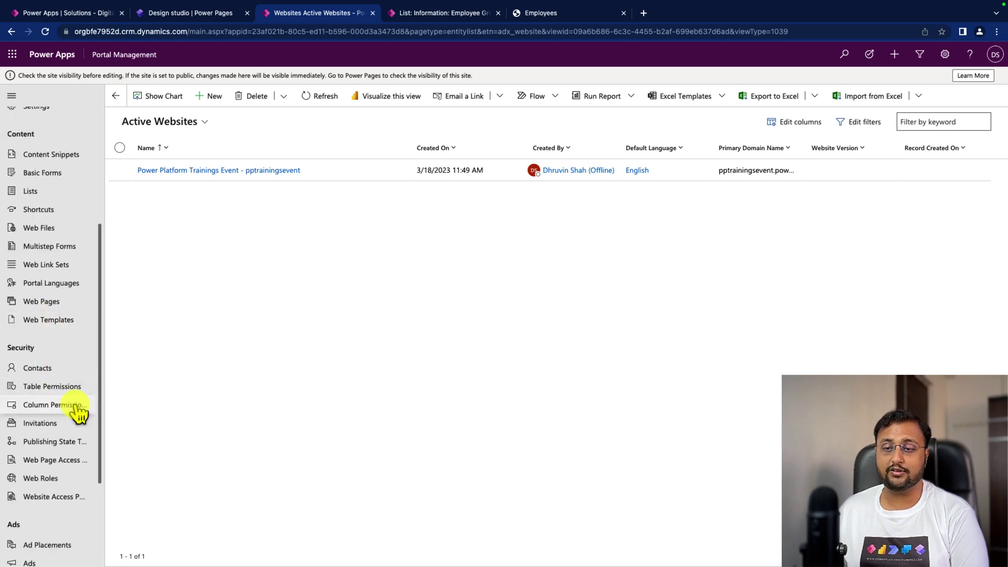
left_click(55, 387)
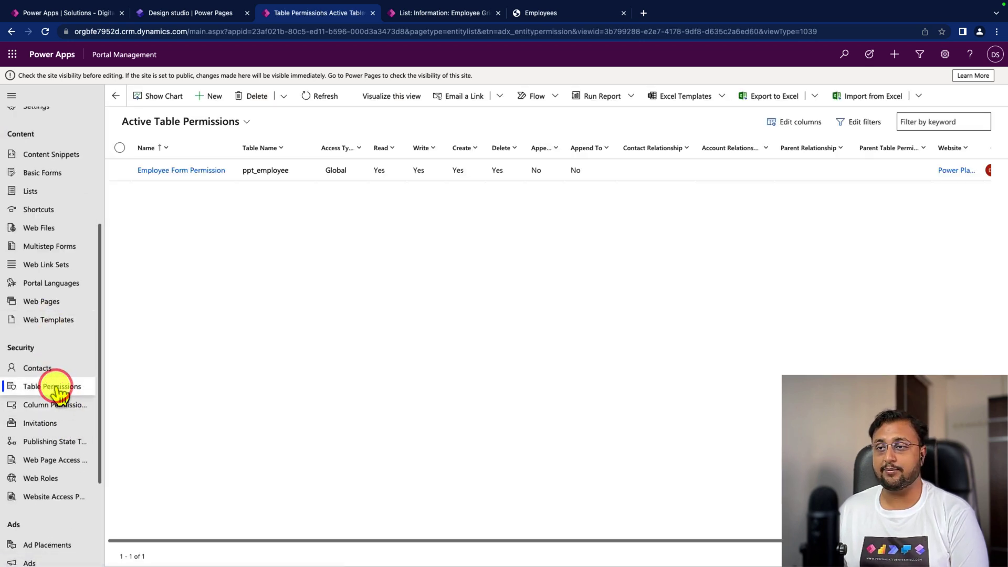
left_click(178, 171)
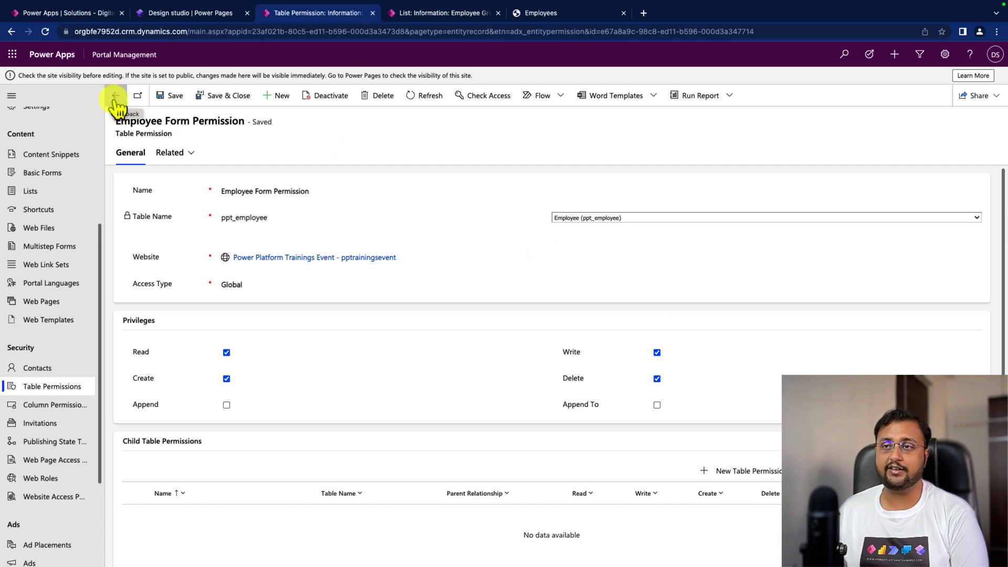
key("ctrl+shift+Tab")
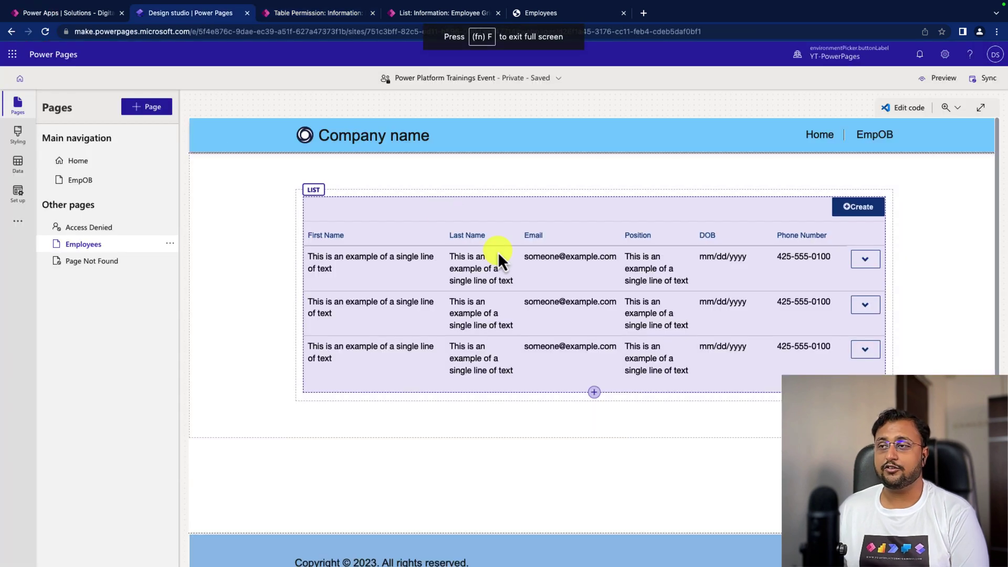